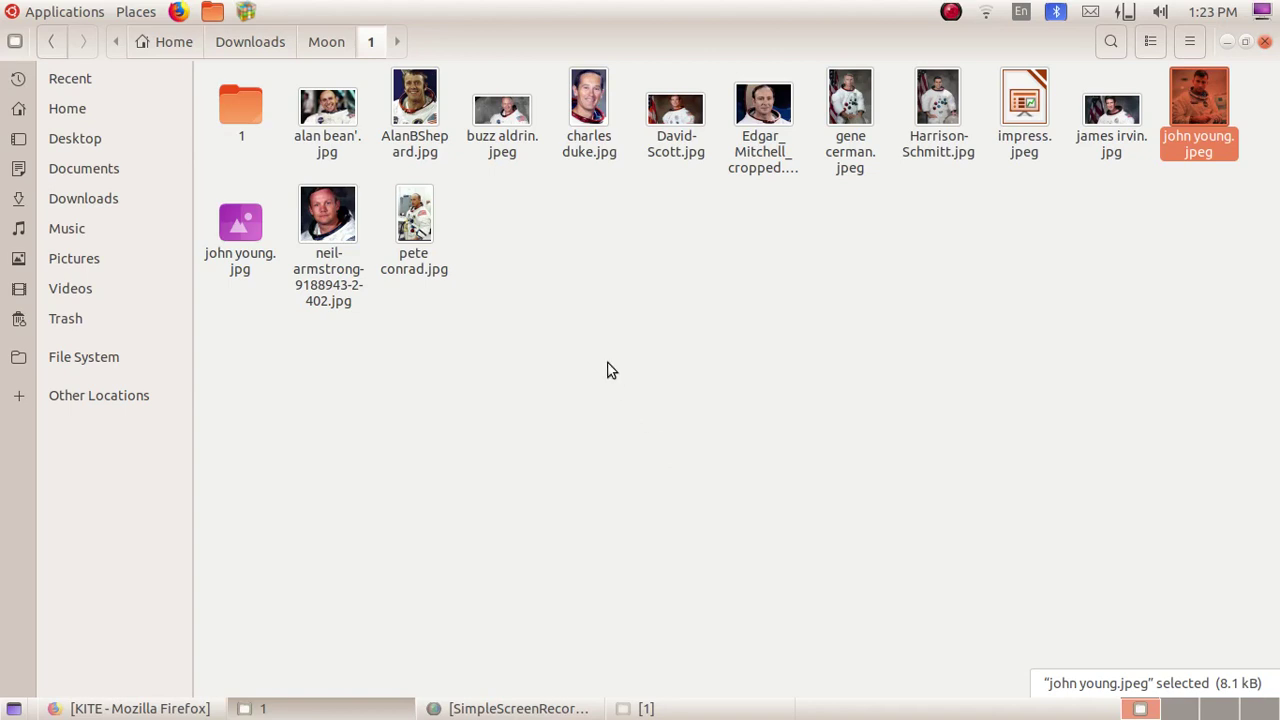
Delete the old folder 1 and create a new empty folder named '1' in its place.
{"action": "key", "text": "Delete"}
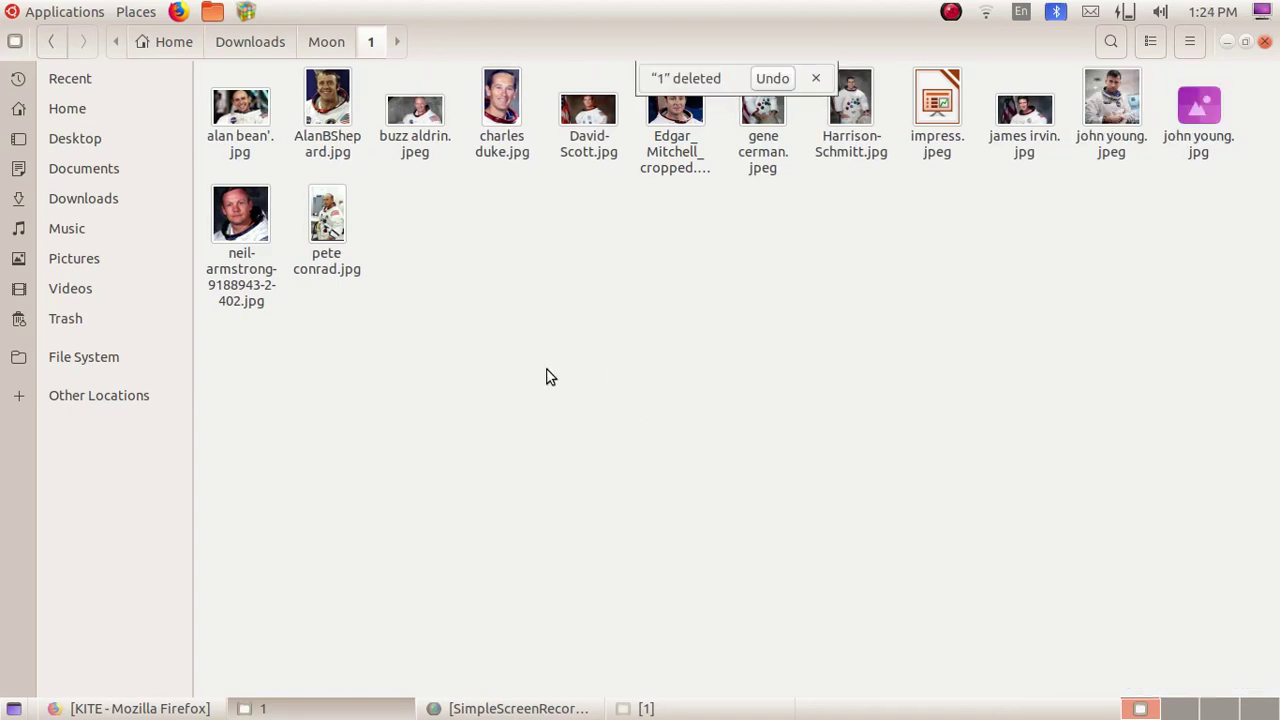
{"action": "right_click", "coordinate": [447, 313]}
{"action": "left_click", "coordinate": [471, 314]}
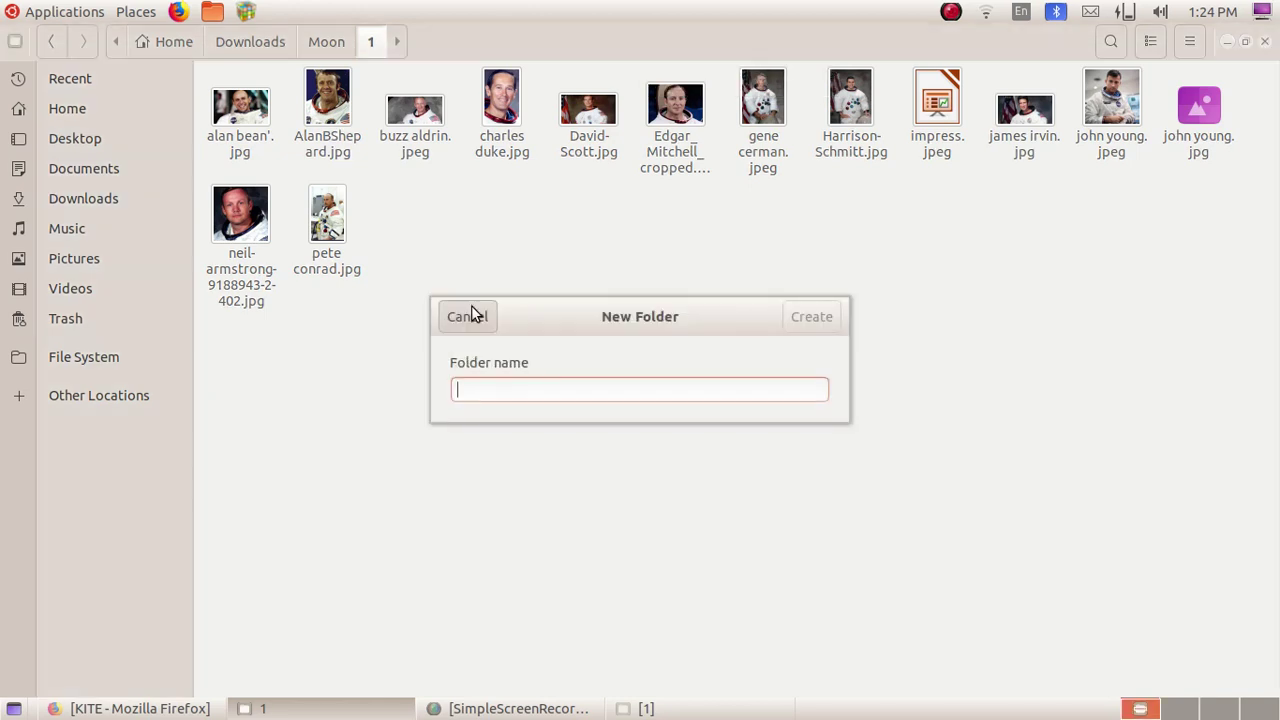
{"action": "type", "text": "1"}
{"action": "left_click", "coordinate": [811, 316]}
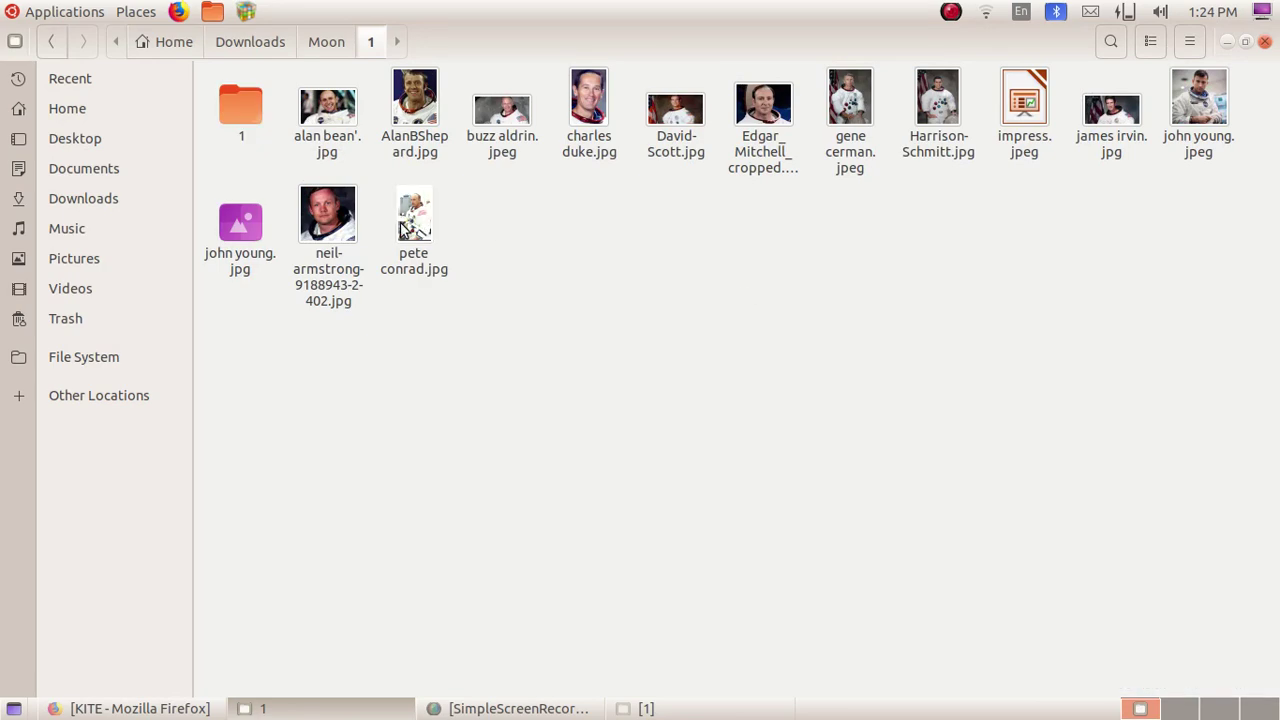
Launch GIMP from Applications > Graphics and bring up Filters > Batch.
{"action": "left_click", "coordinate": [78, 14]}
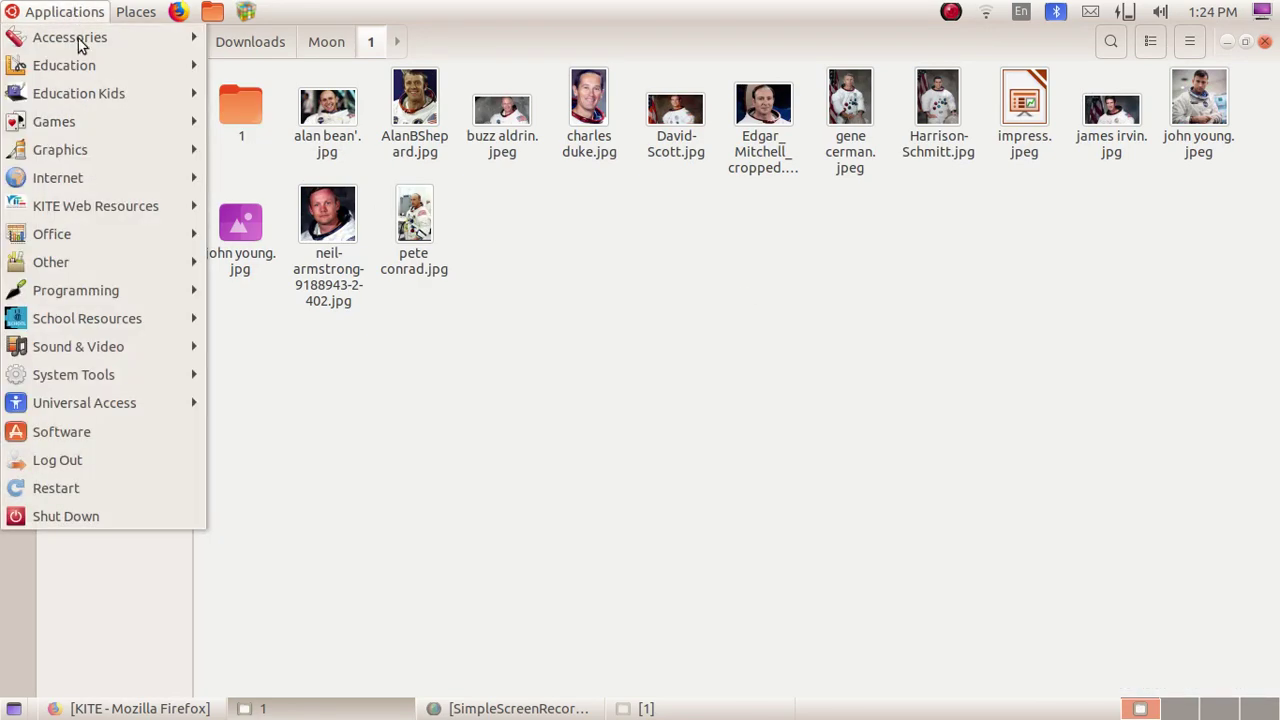
{"action": "mouse_move", "coordinate": [95, 157]}
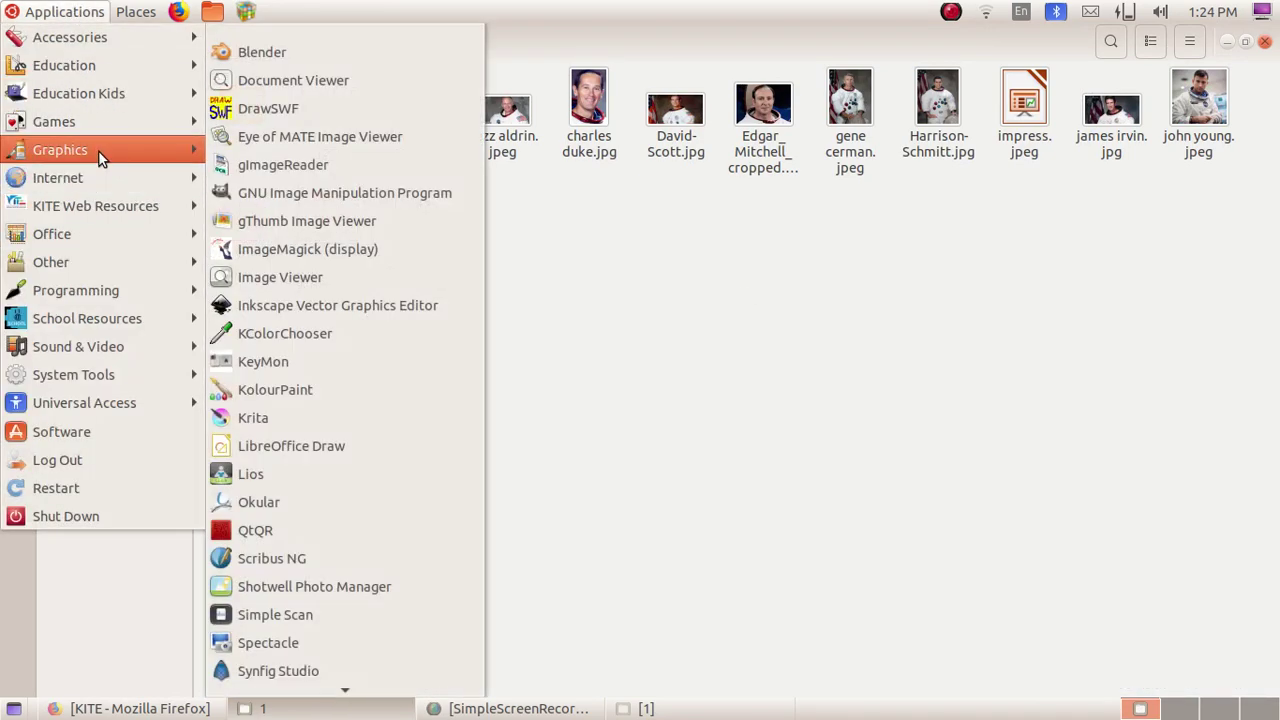
{"action": "left_click", "coordinate": [365, 193]}
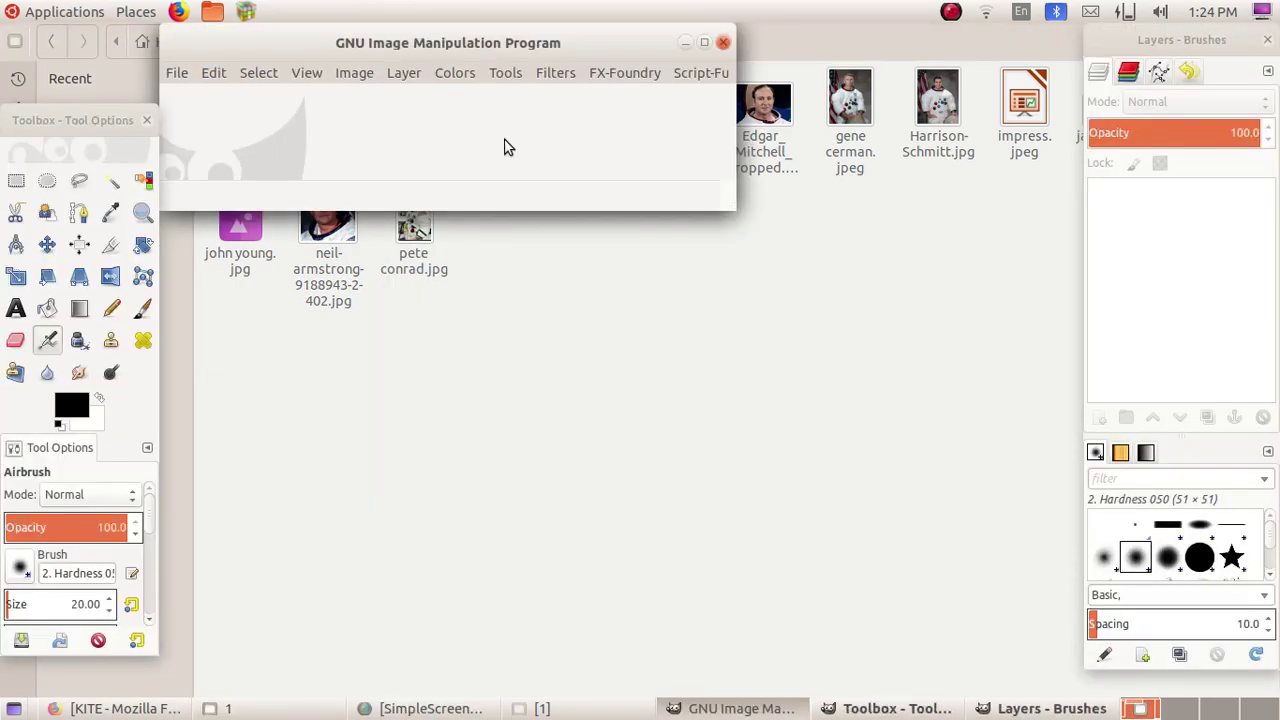
{"action": "left_click", "coordinate": [551, 78]}
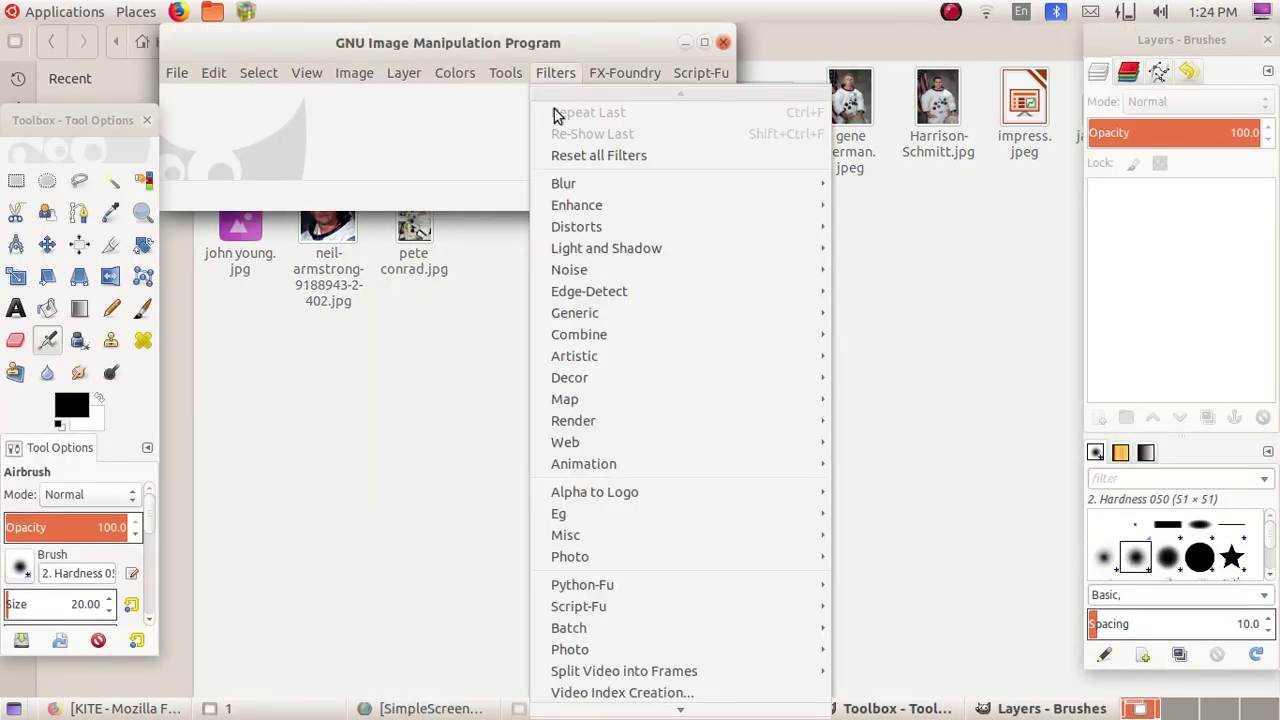
{"action": "mouse_move", "coordinate": [665, 648]}
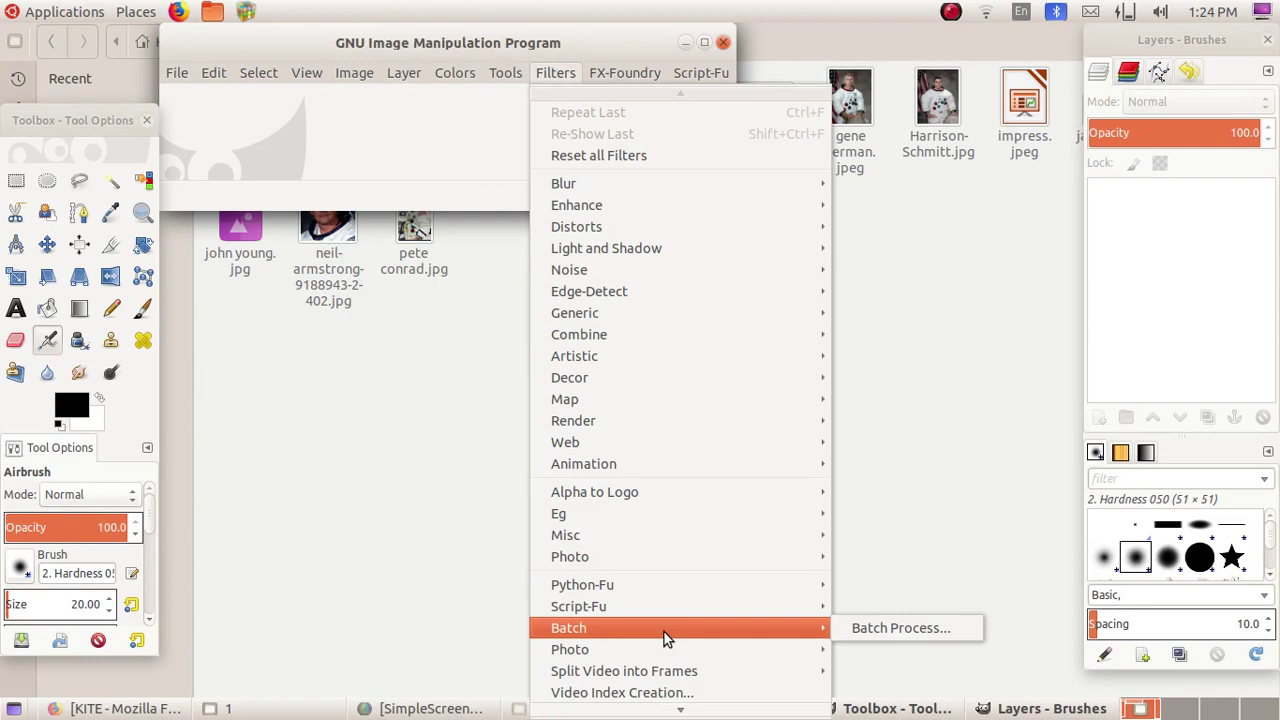
Start Batch Process and add alan bean' through charles duke from Downloads/Moon/1 to its image list.
{"action": "left_click", "coordinate": [872, 623]}
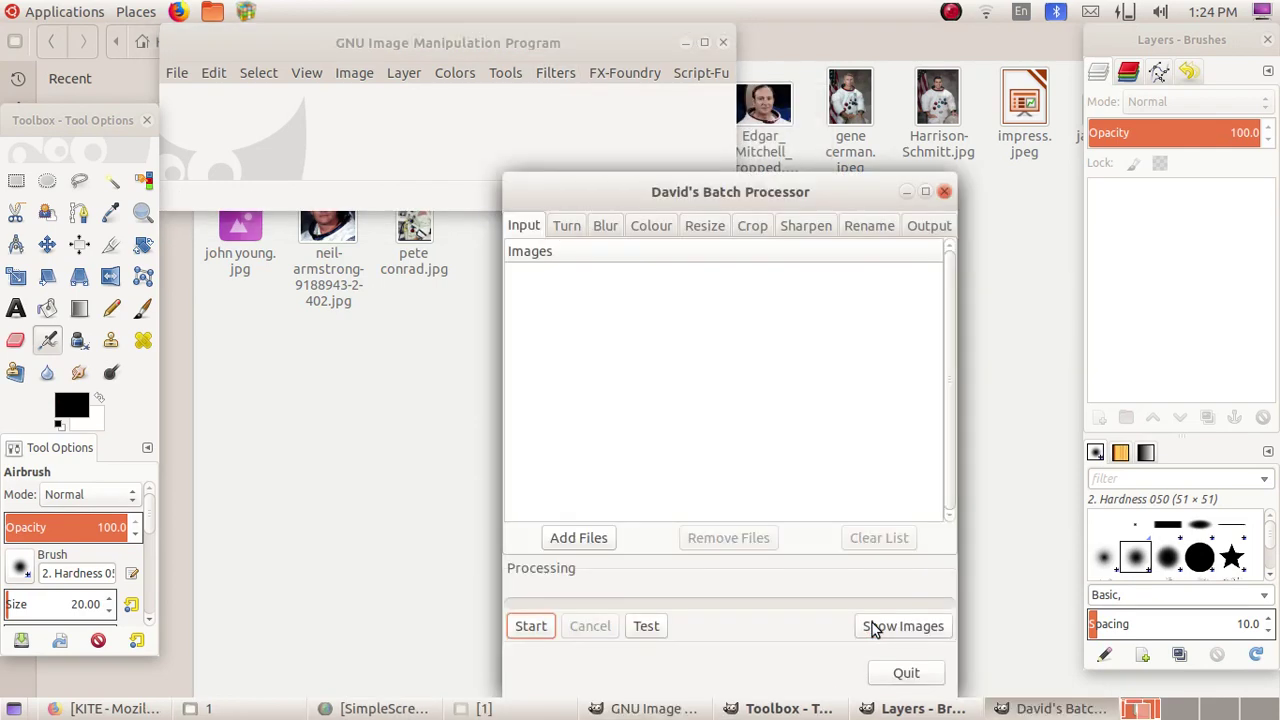
{"action": "left_click", "coordinate": [572, 538]}
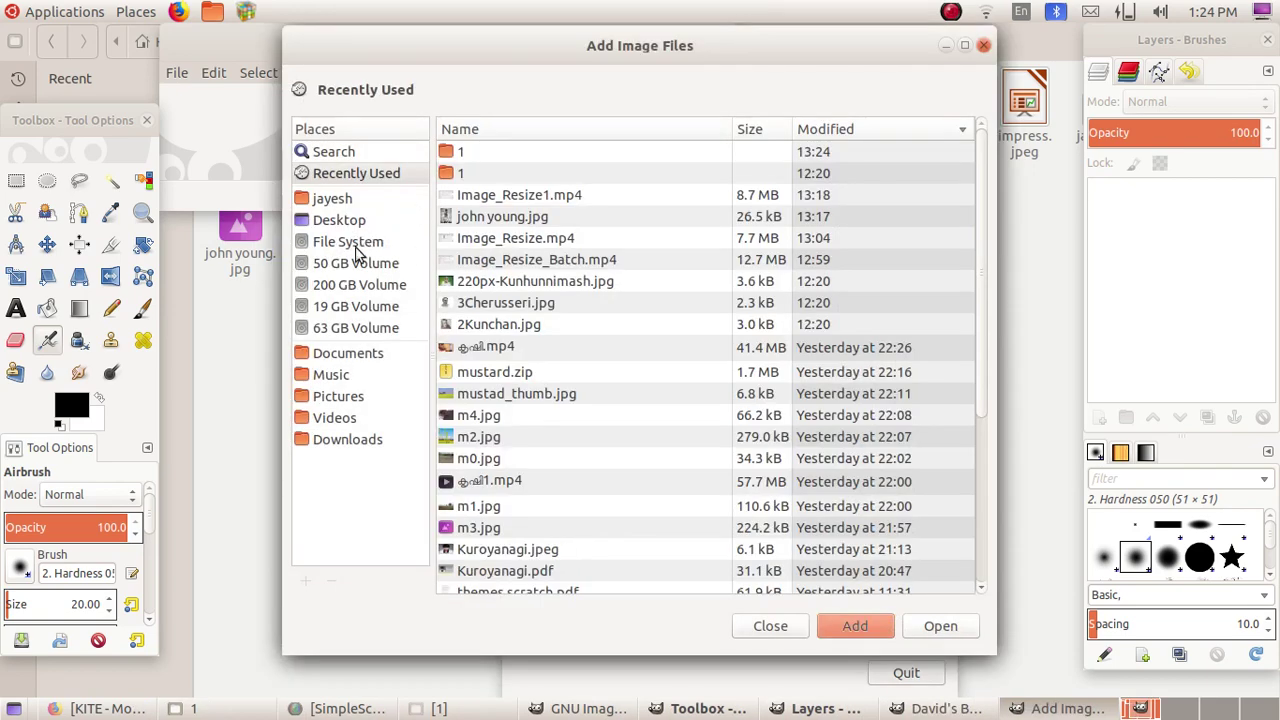
{"action": "left_click", "coordinate": [350, 441]}
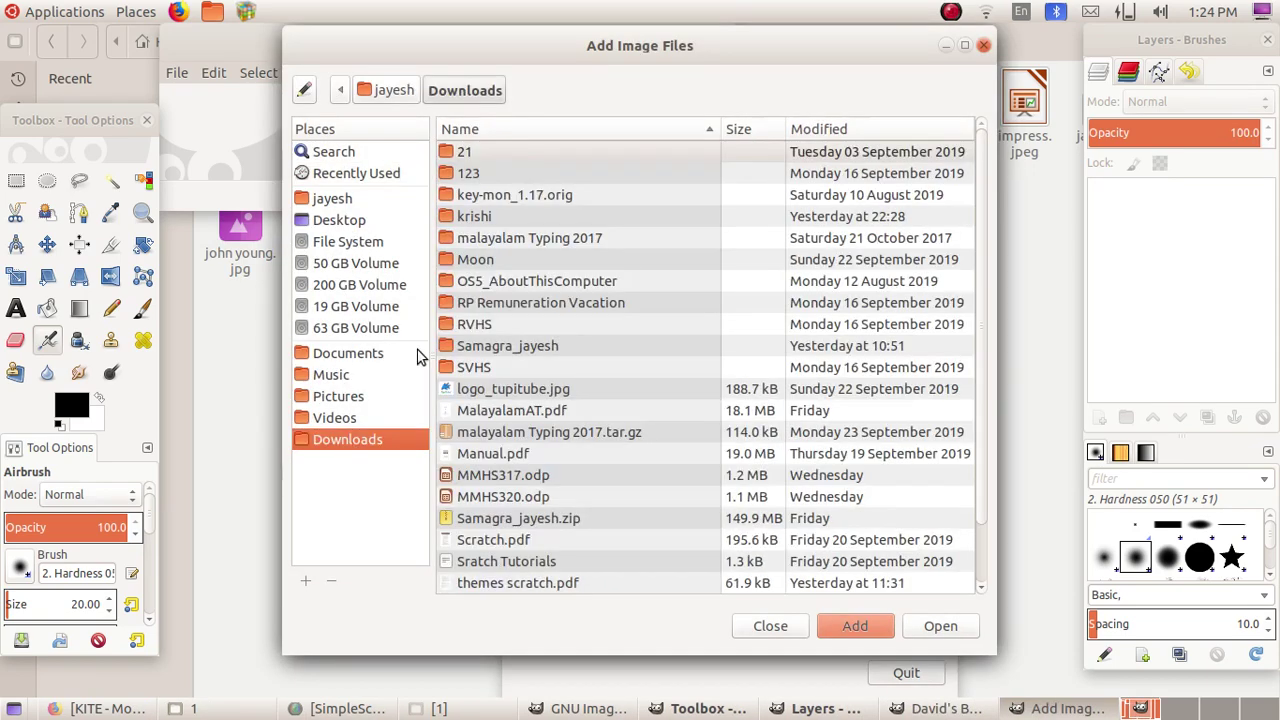
{"action": "left_click", "coordinate": [490, 264]}
{"action": "double_click", "coordinate": [490, 264]}
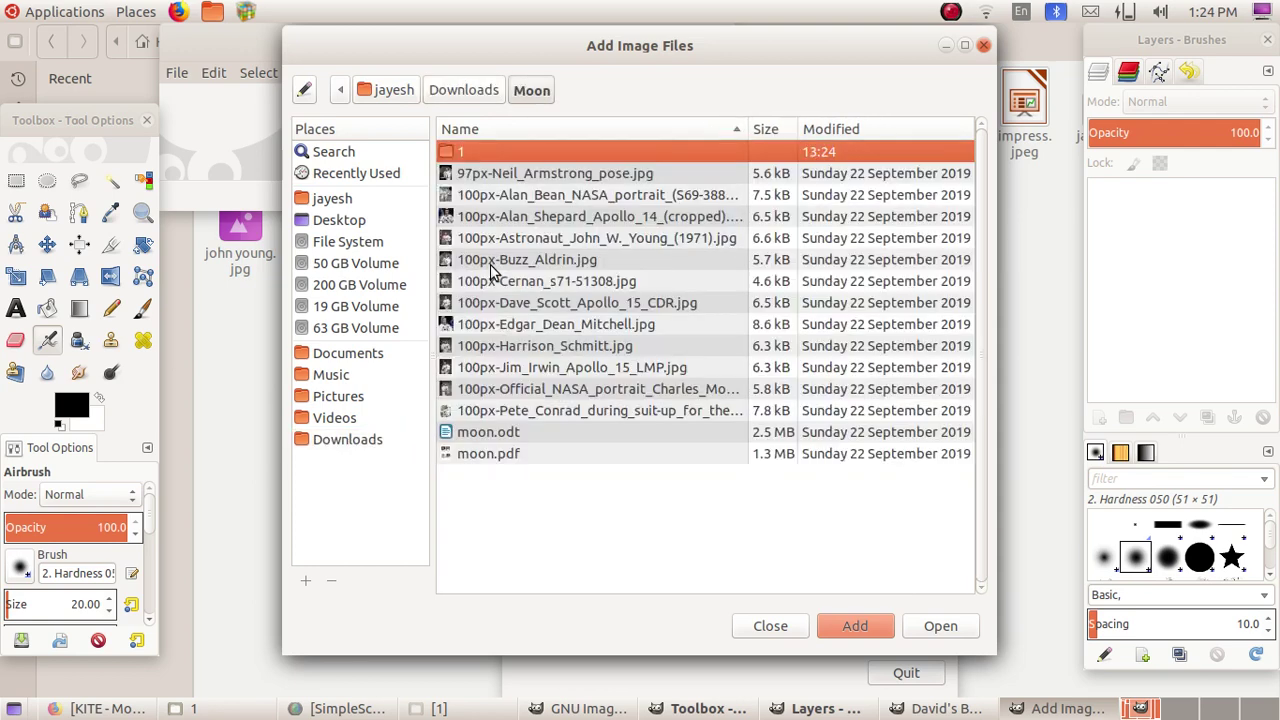
{"action": "double_click", "coordinate": [509, 152]}
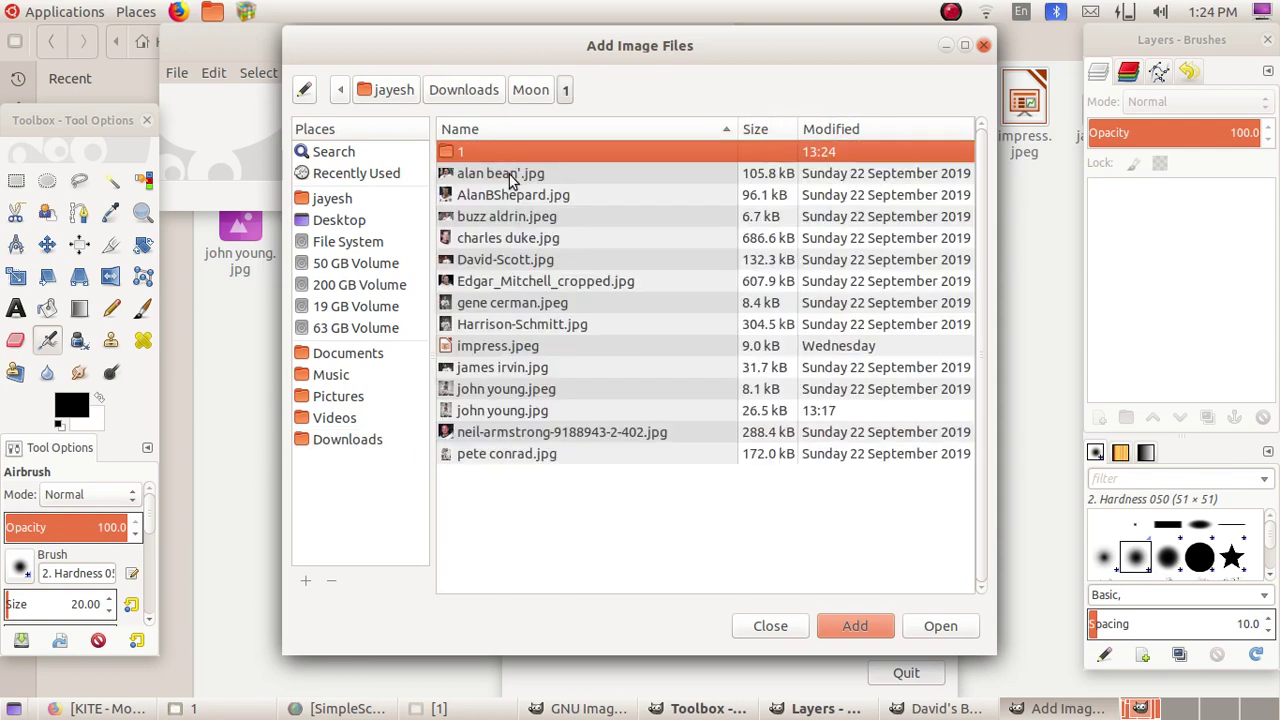
{"action": "left_click", "coordinate": [509, 174]}
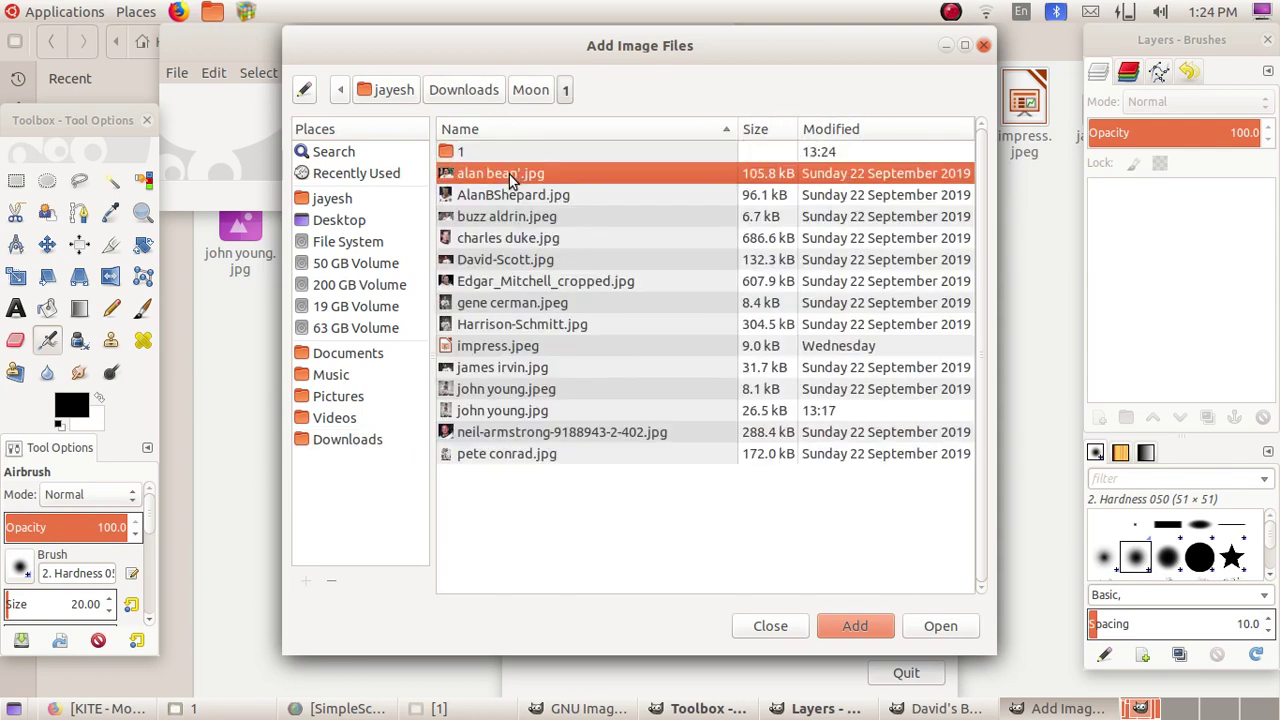
{"action": "left_click", "coordinate": [515, 238], "text": "shift"}
{"action": "left_click", "coordinate": [852, 625]}
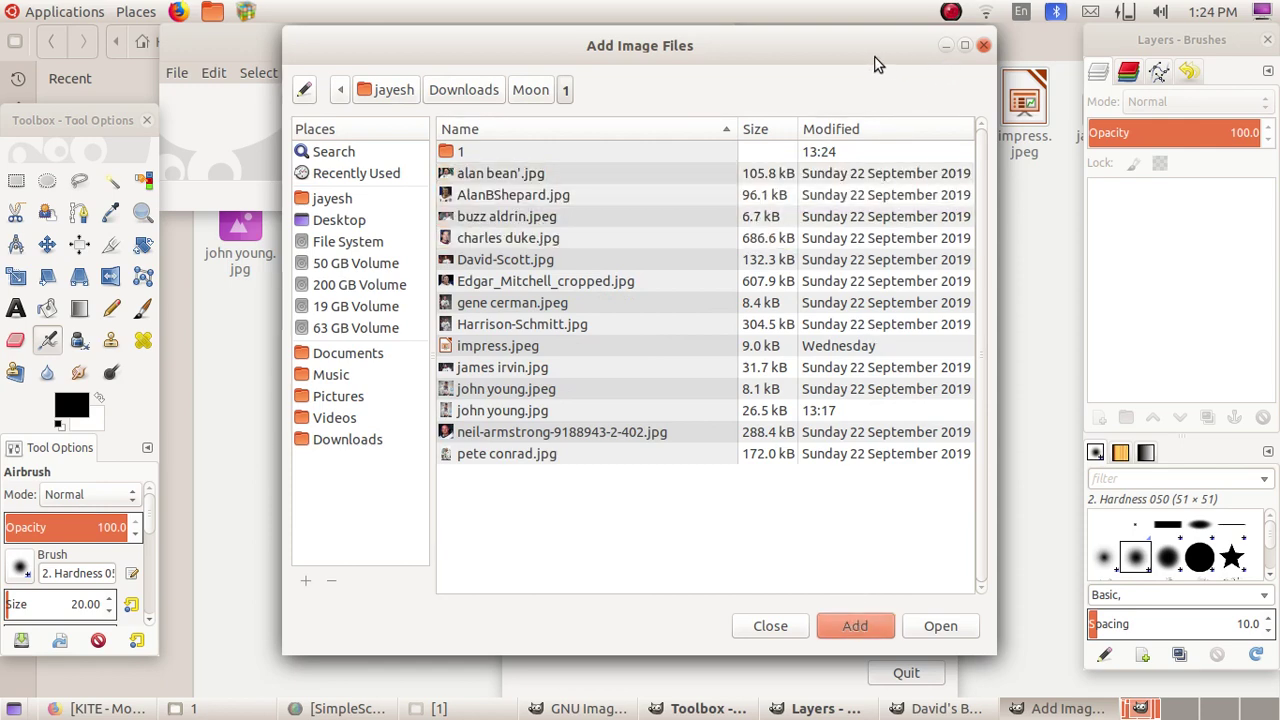
{"action": "left_click_drag", "start_coordinate": [869, 57], "coordinate": [844, 144]}
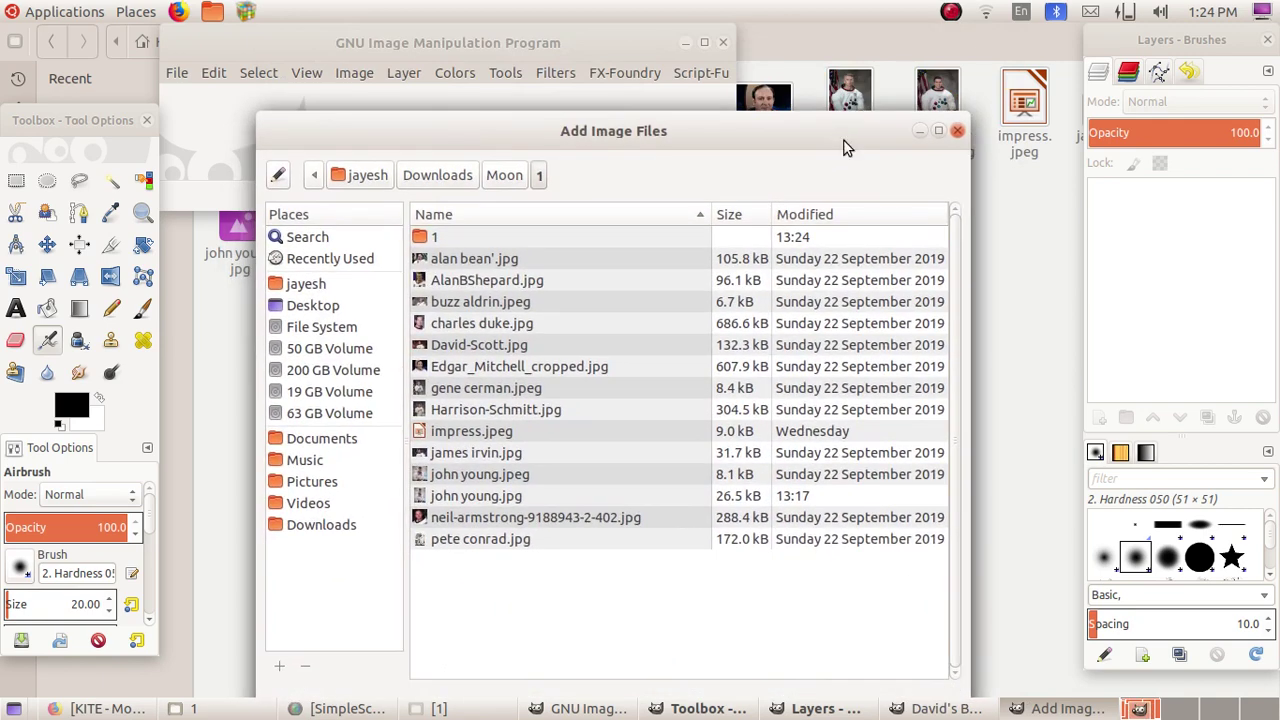
Close the file chooser and look through the Turn, Blur and Colour tabs before reaching Resize.
{"action": "left_click", "coordinate": [956, 131]}
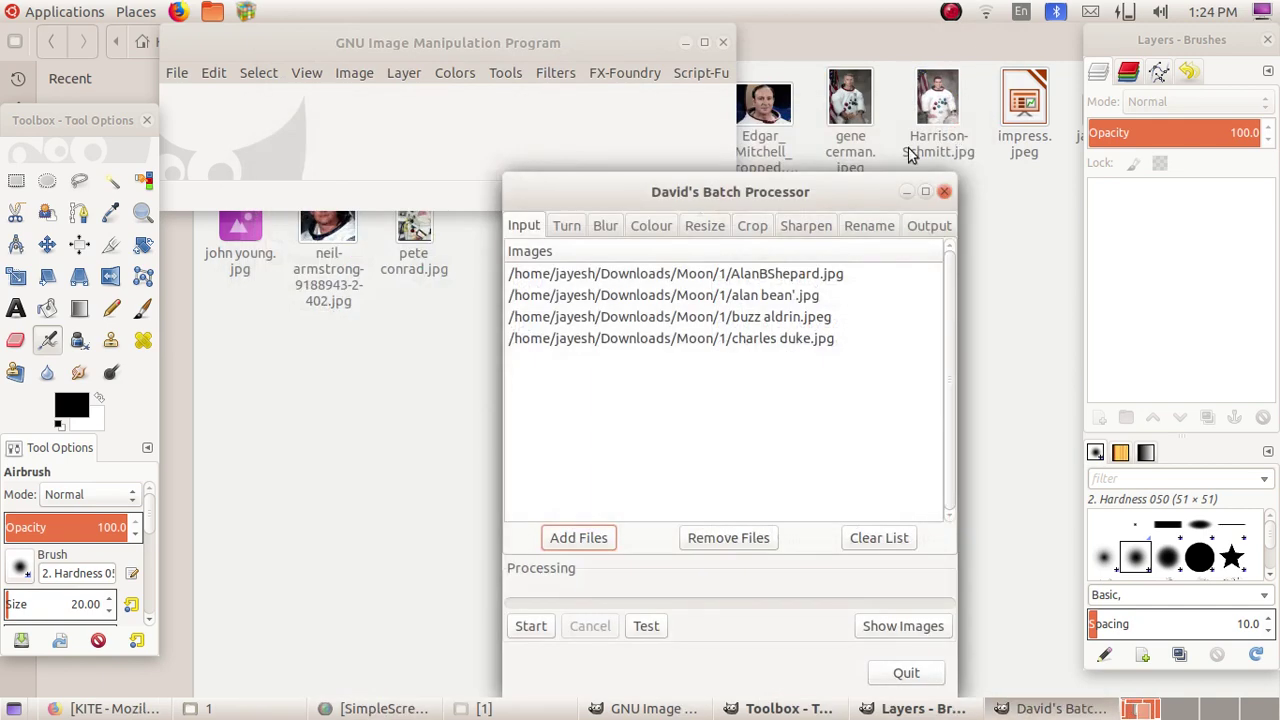
{"action": "left_click", "coordinate": [566, 226]}
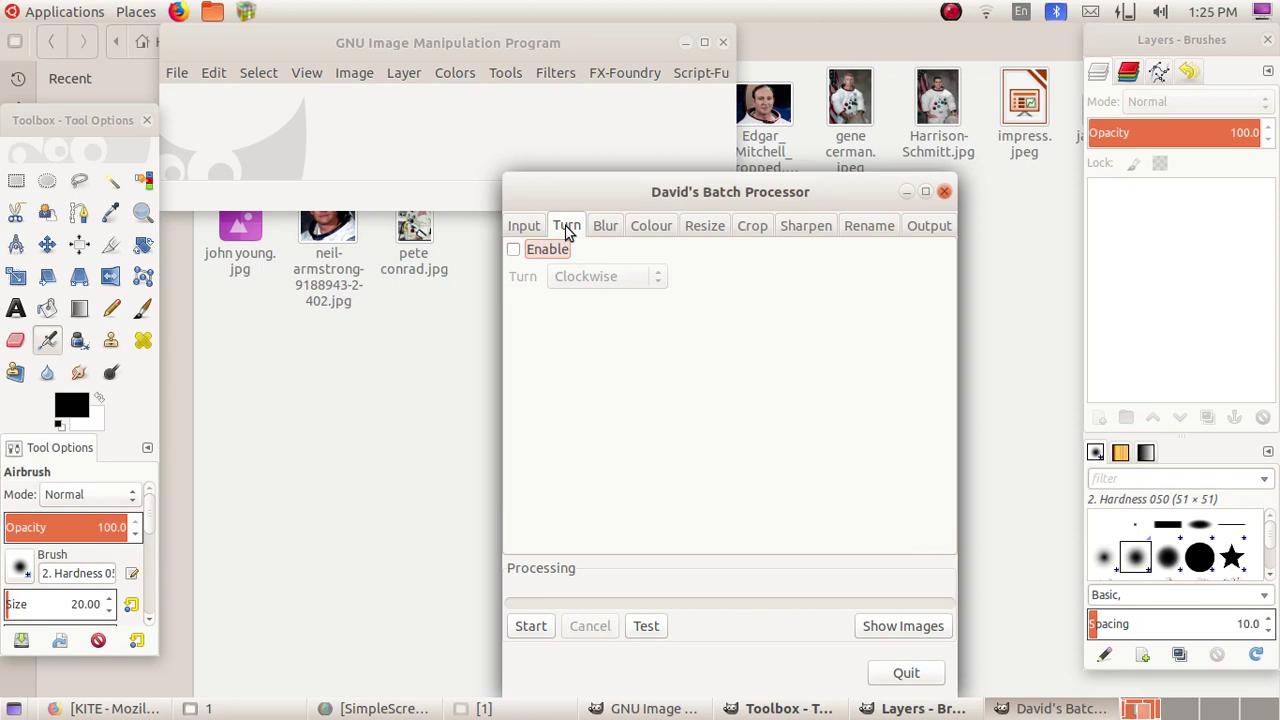
{"action": "left_click", "coordinate": [603, 226]}
{"action": "left_click", "coordinate": [644, 228]}
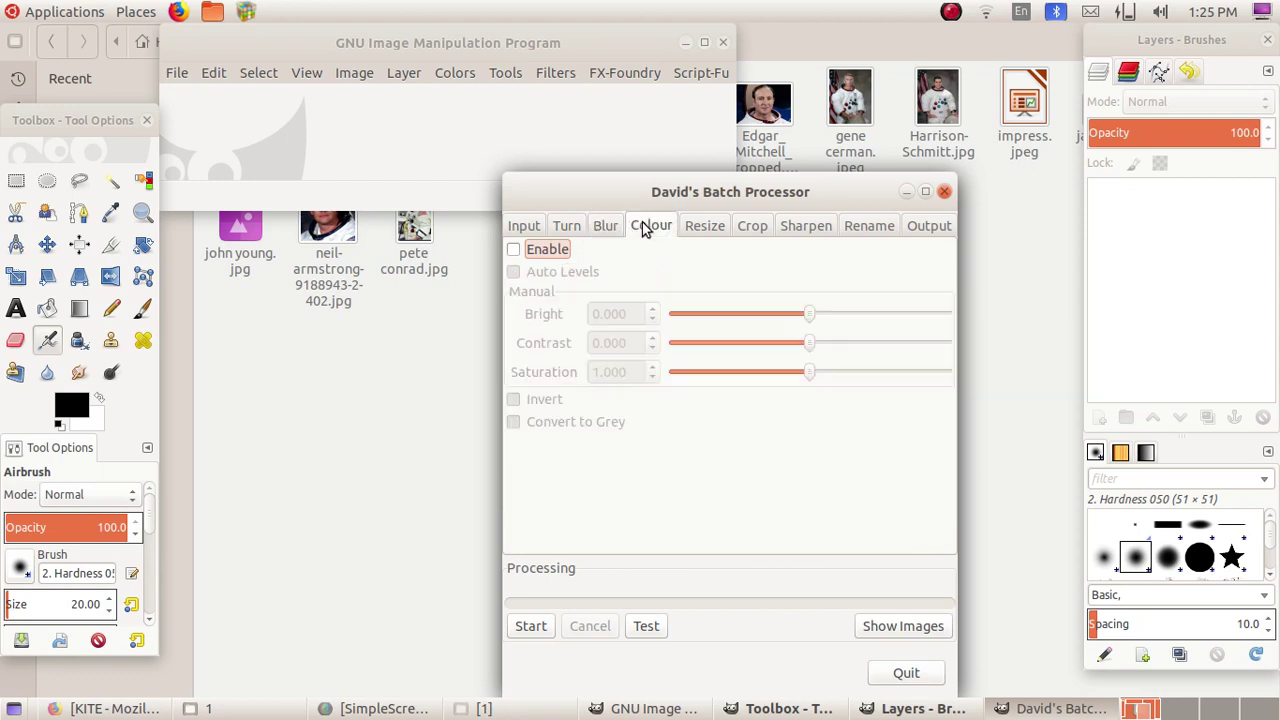
{"action": "left_click", "coordinate": [694, 229]}
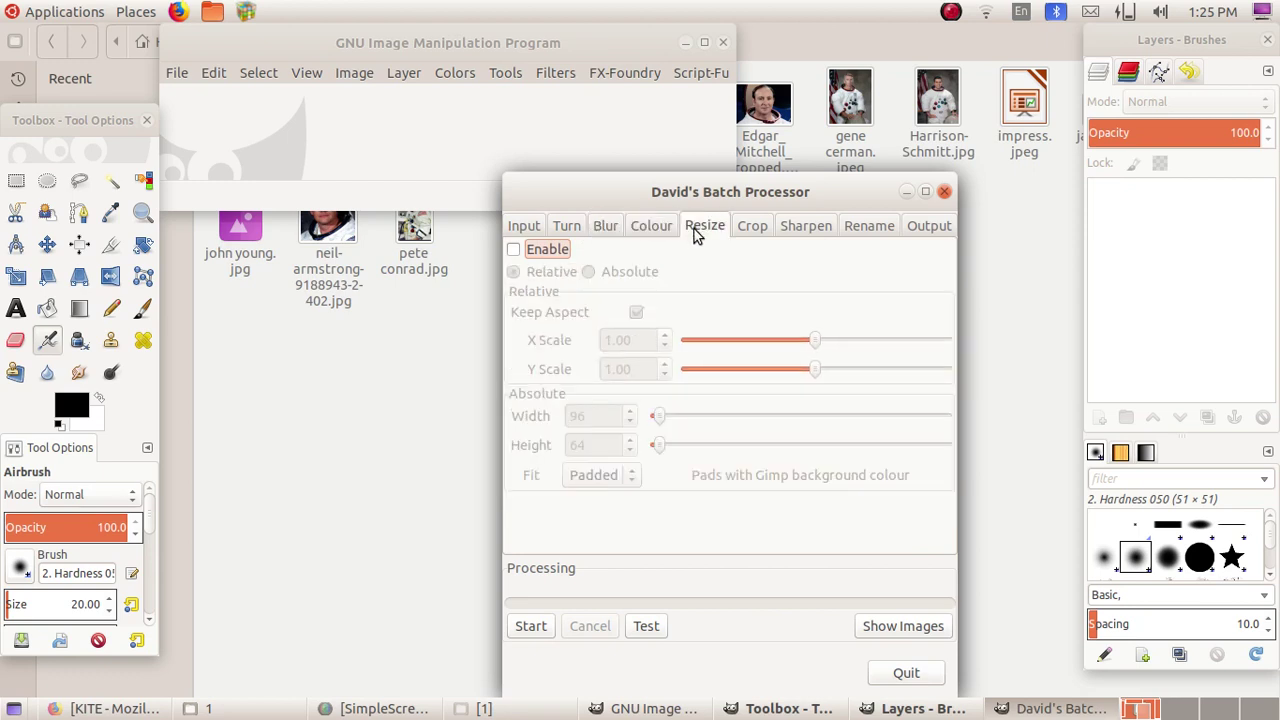
Enable absolute resizing to width 150 and height 200, with Fit set to Exactly.
{"action": "left_click", "coordinate": [514, 250]}
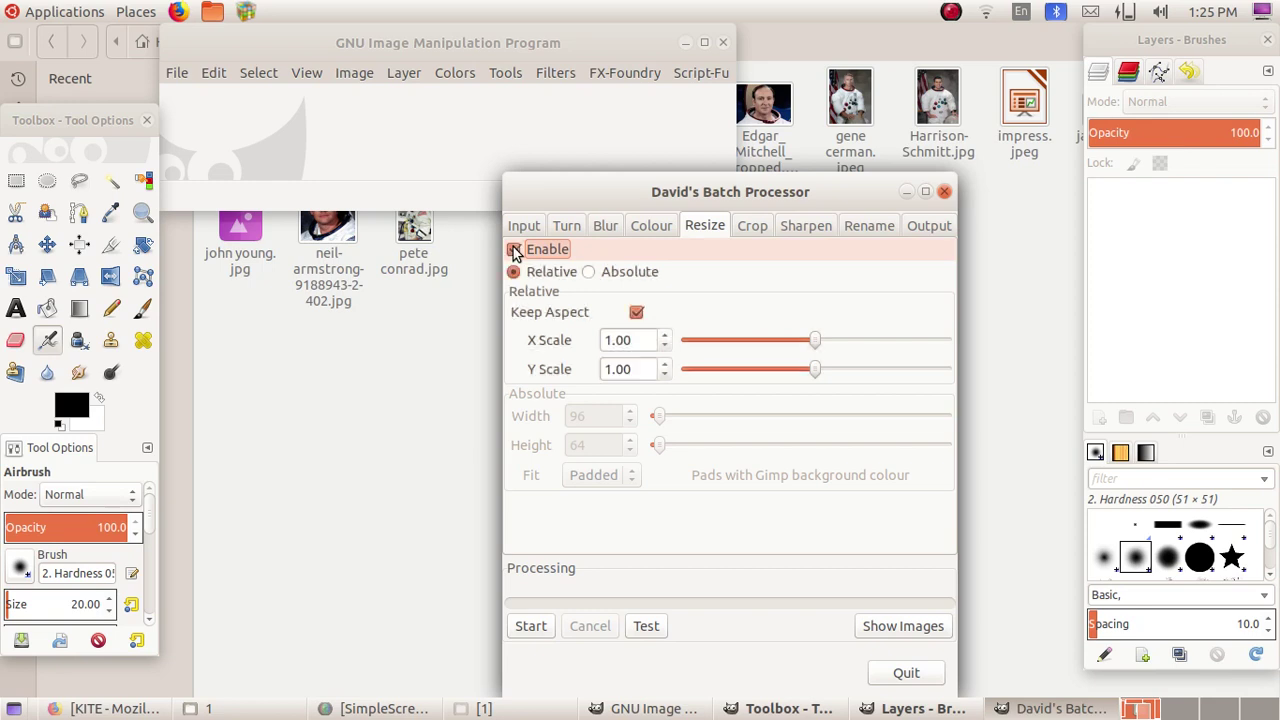
{"action": "left_click", "coordinate": [588, 272]}
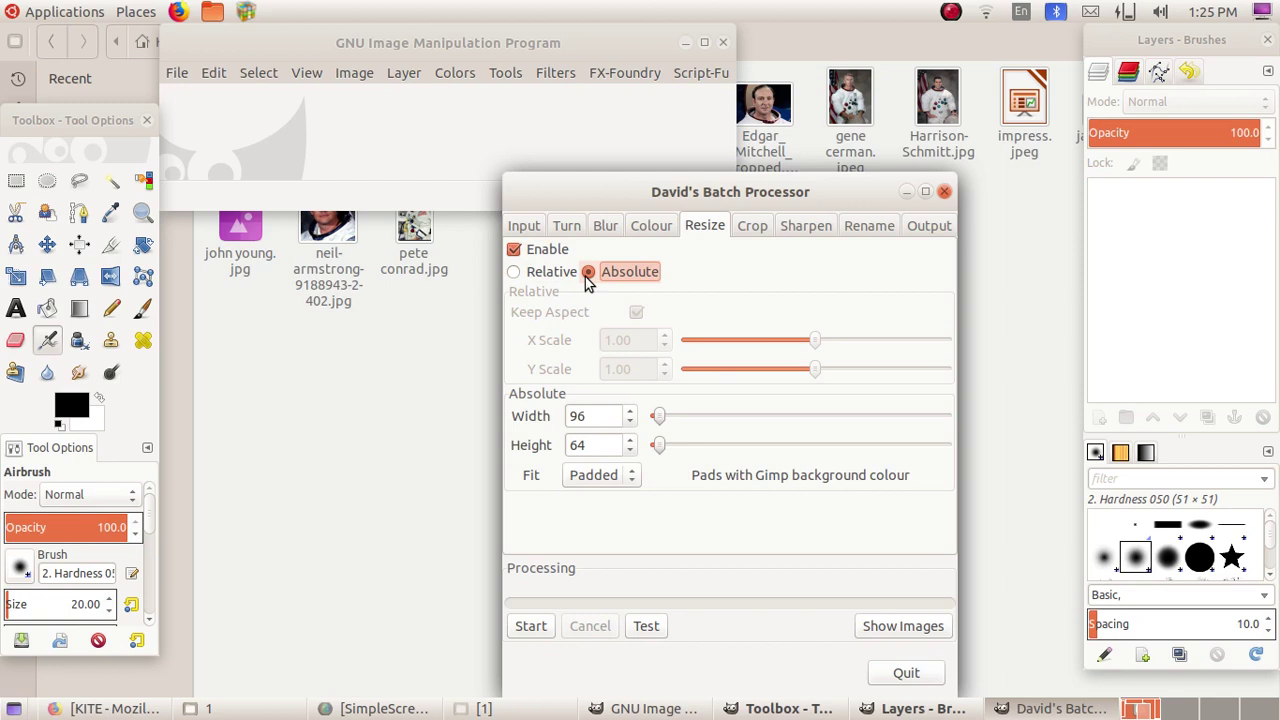
{"action": "left_click", "coordinate": [588, 418]}
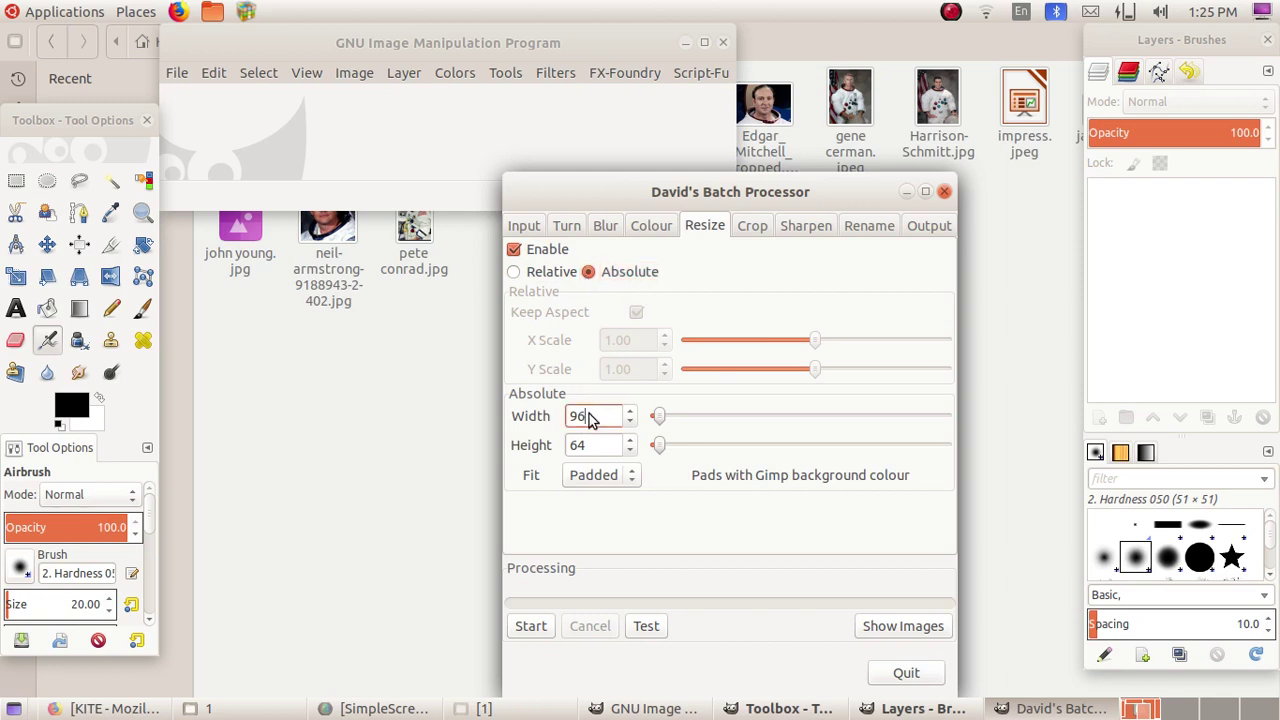
{"action": "key", "text": "BackSpace"}
{"action": "key", "text": "BackSpace"}
{"action": "type", "text": "150"}
{"action": "left_click", "coordinate": [587, 450]}
{"action": "type", "text": "200"}
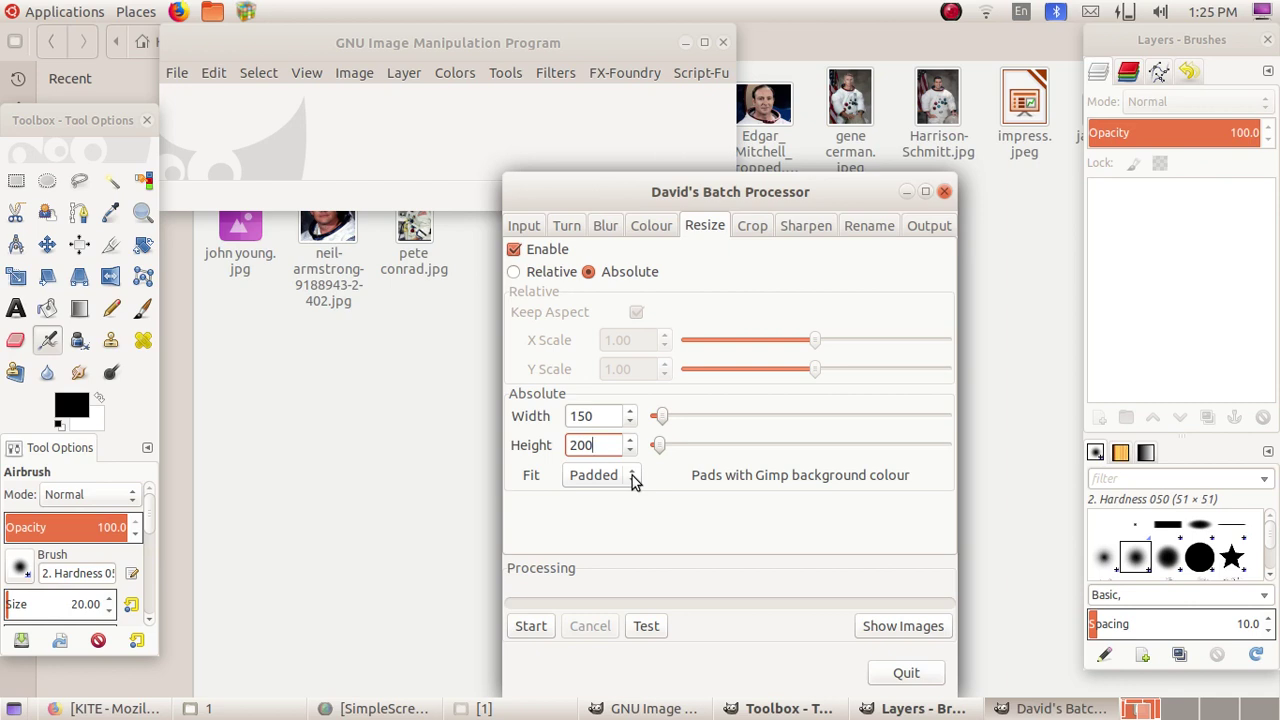
{"action": "left_click", "coordinate": [632, 478]}
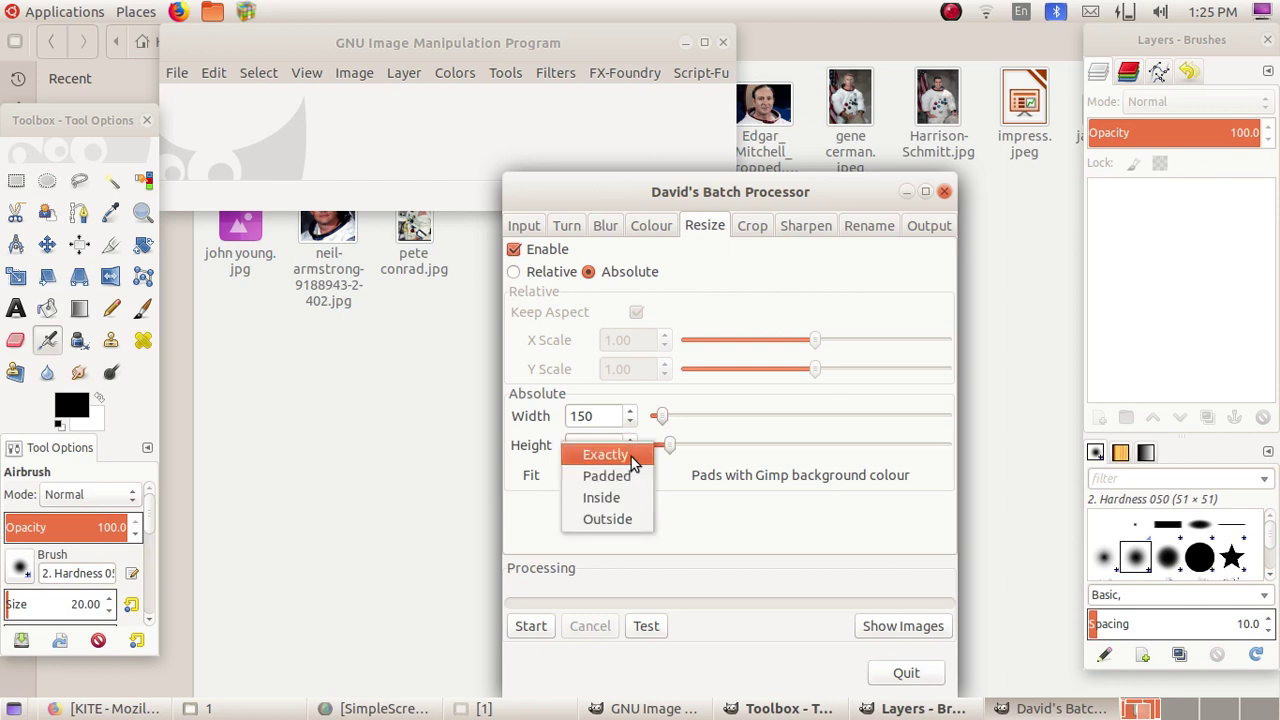
{"action": "left_click", "coordinate": [631, 457]}
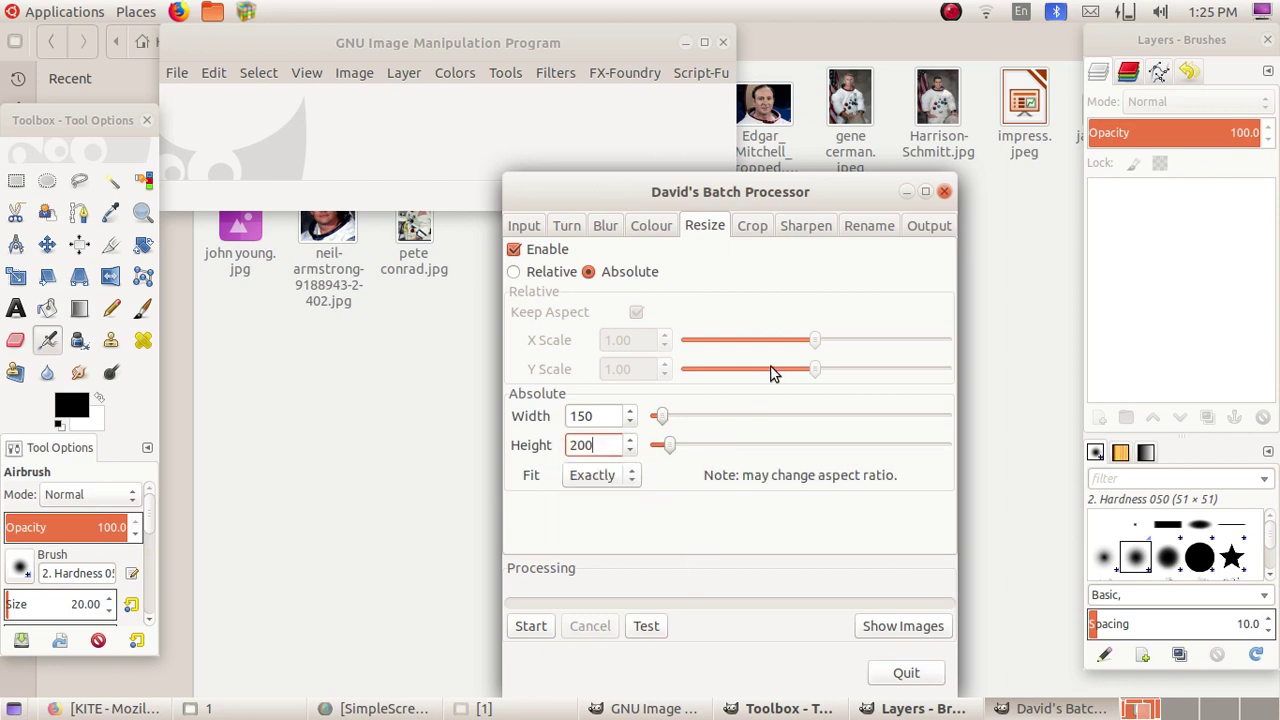
{"action": "left_click", "coordinate": [753, 228]}
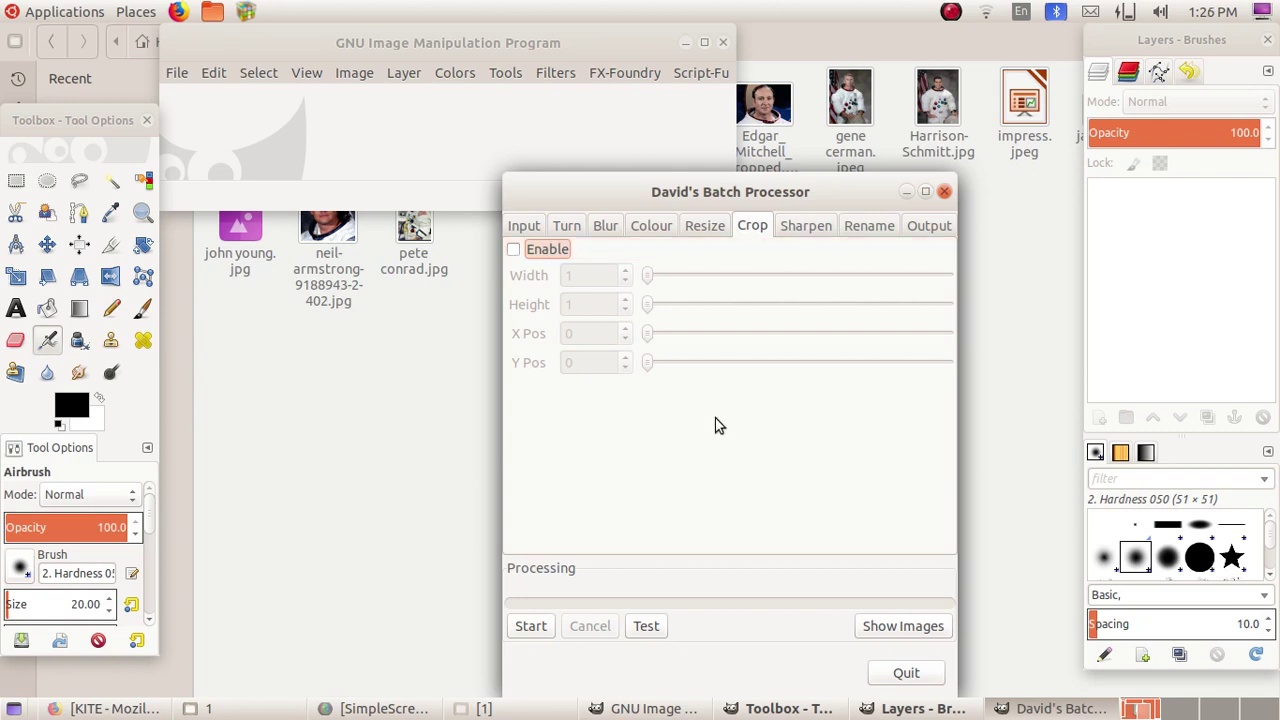
Glance at the Sharpen tab, then show the Rename tab's output folder options.
{"action": "left_click", "coordinate": [783, 228]}
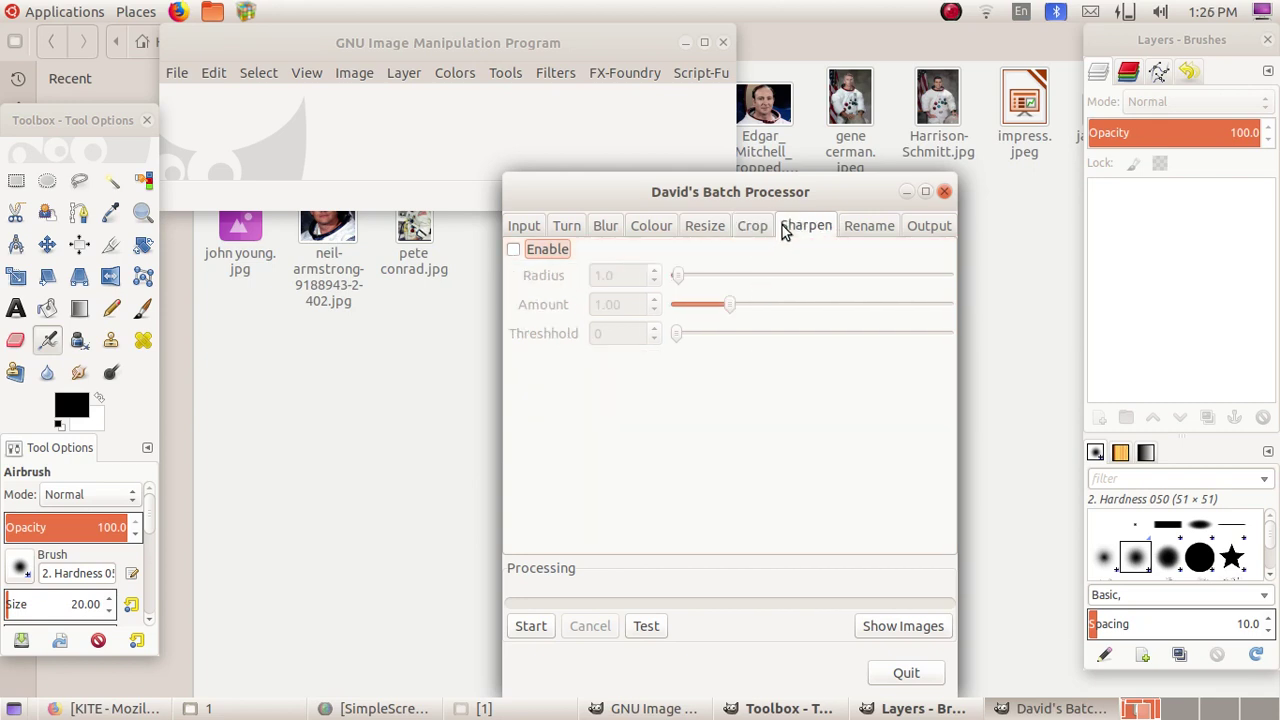
{"action": "left_click", "coordinate": [850, 226]}
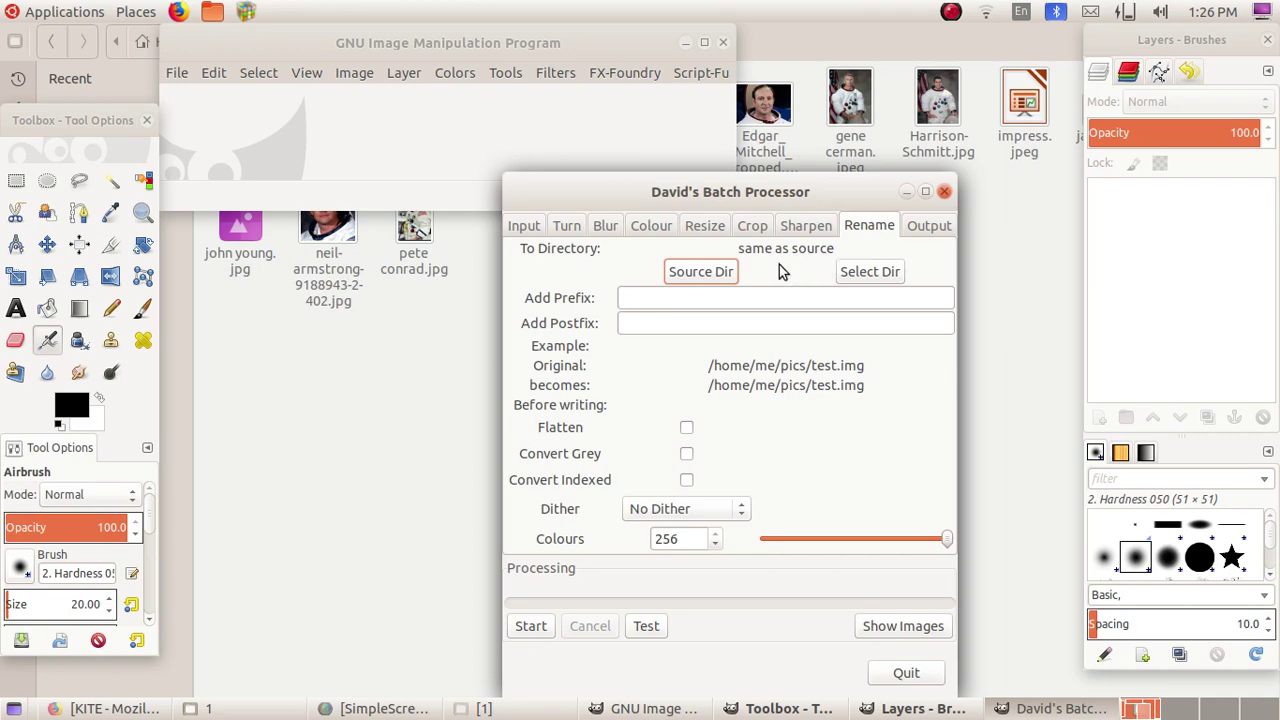
Browse the Destination Directory chooser to Downloads/Moon, checking folder 1 and its nested folder 1.
{"action": "left_click", "coordinate": [853, 273]}
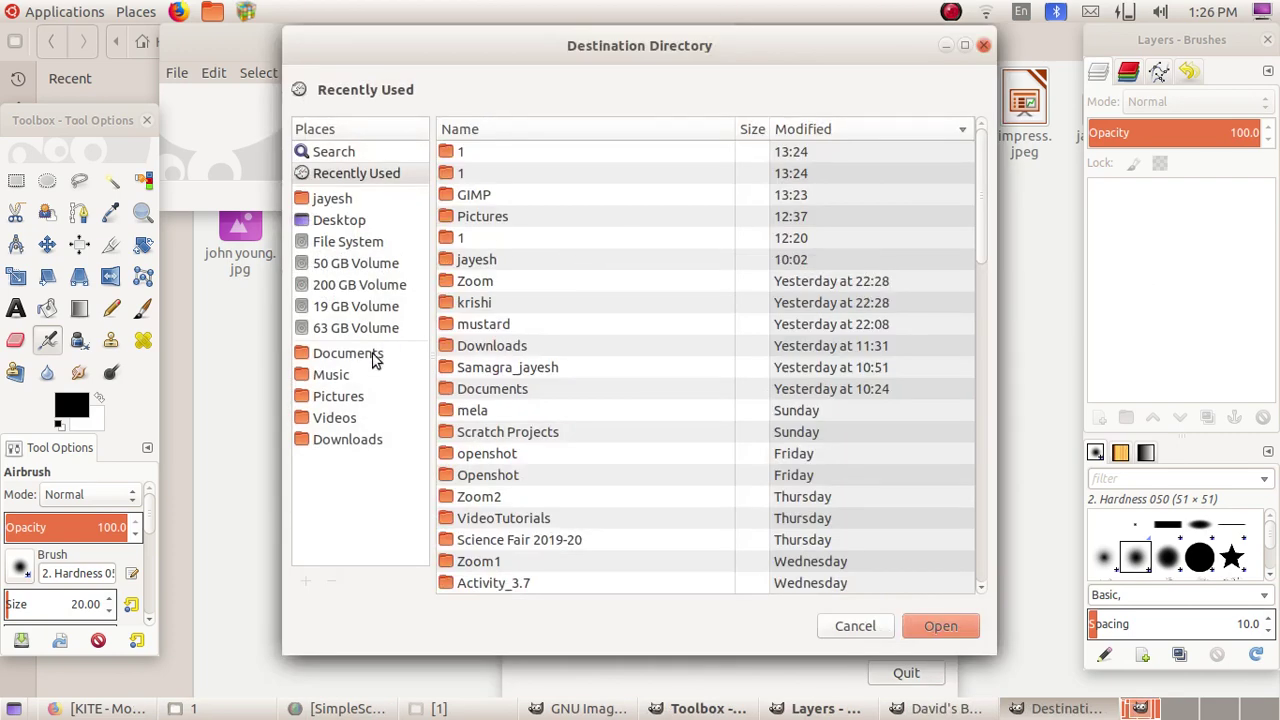
{"action": "left_click", "coordinate": [355, 439]}
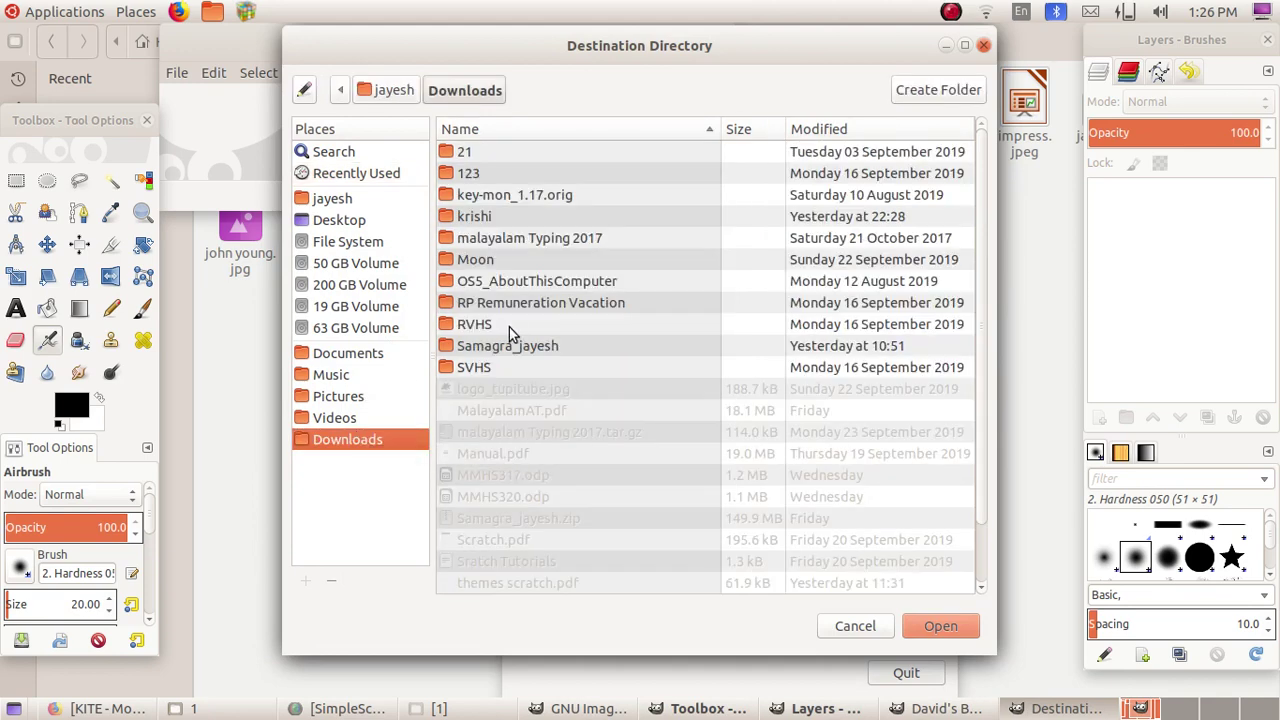
{"action": "double_click", "coordinate": [481, 259]}
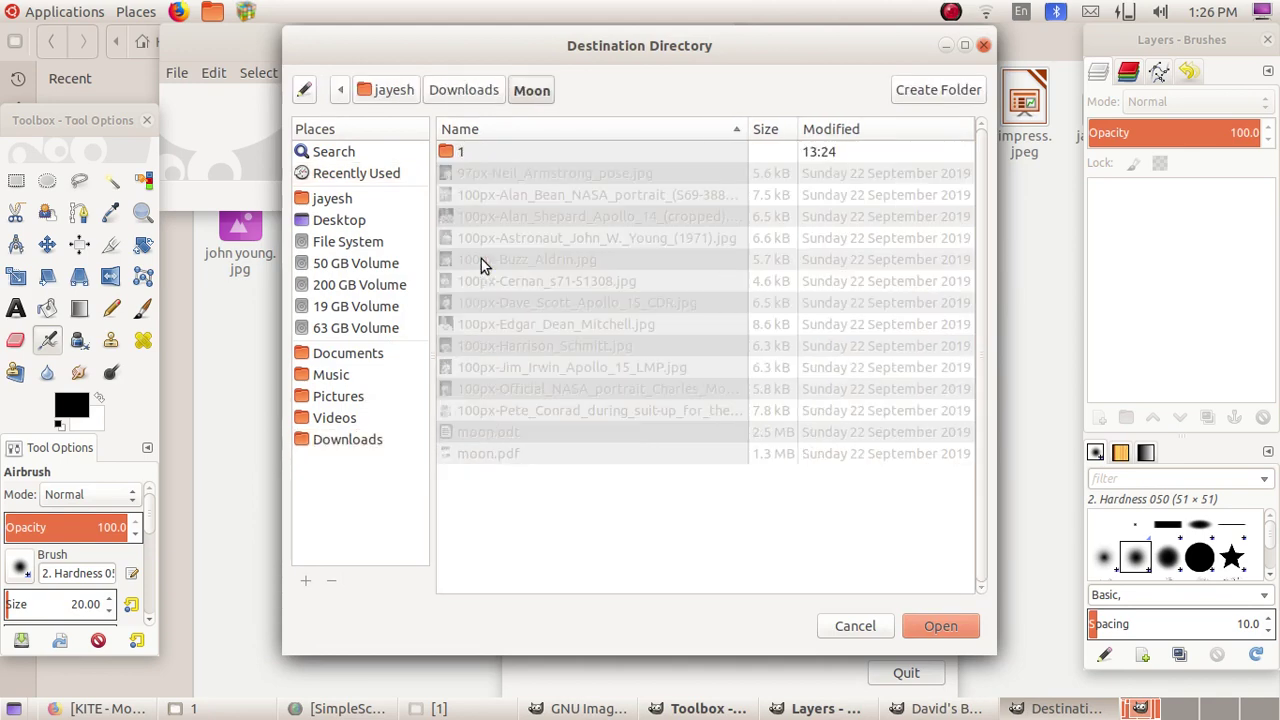
{"action": "double_click", "coordinate": [456, 157]}
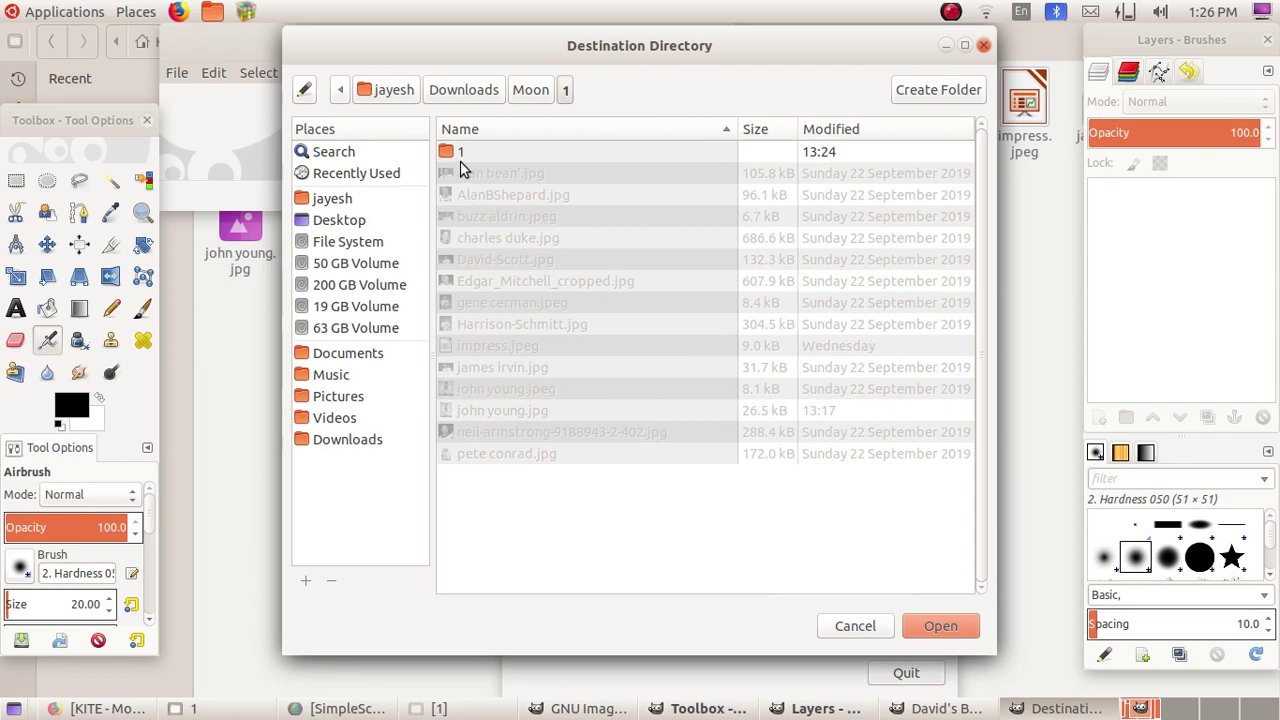
{"action": "double_click", "coordinate": [470, 157]}
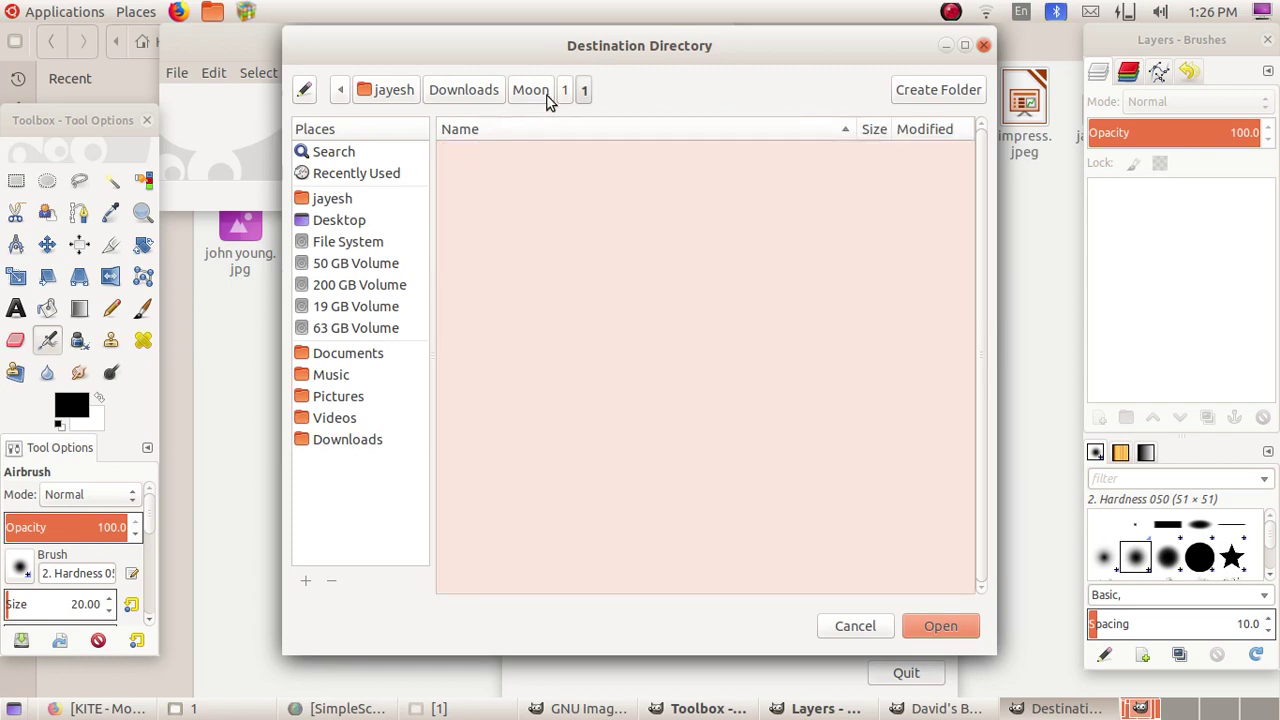
{"action": "left_click", "coordinate": [547, 100]}
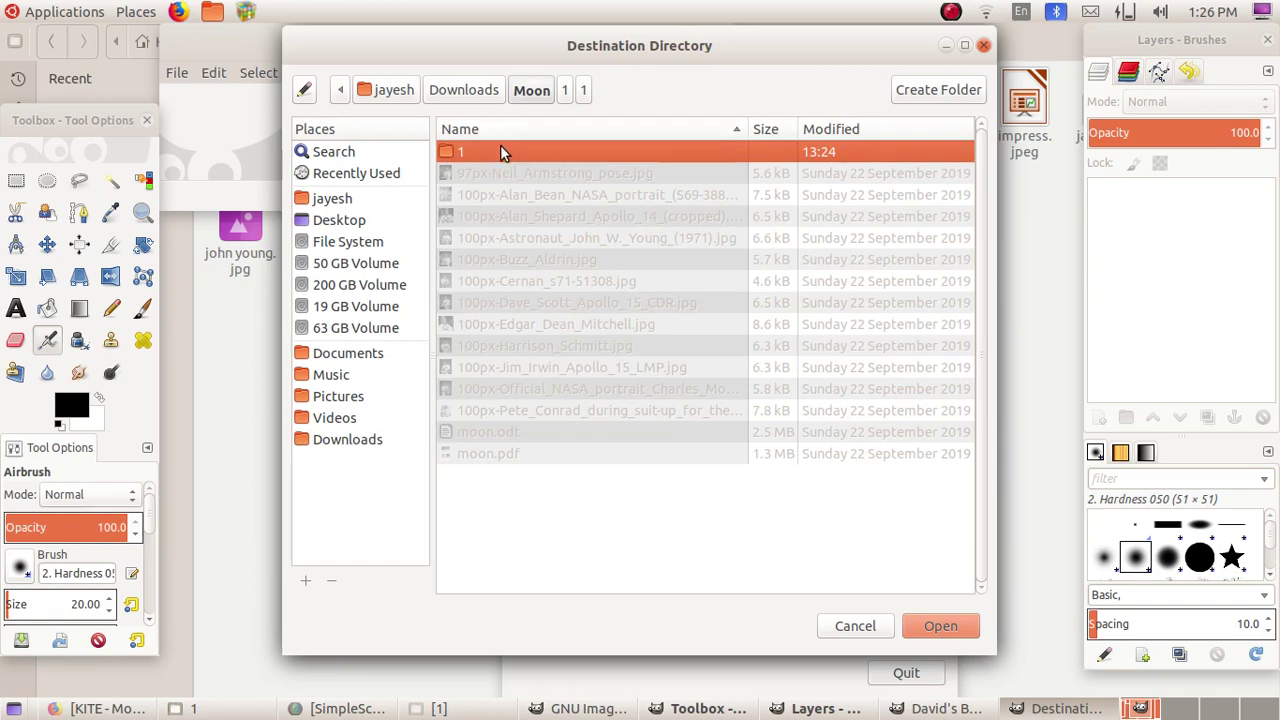
{"action": "double_click", "coordinate": [502, 150]}
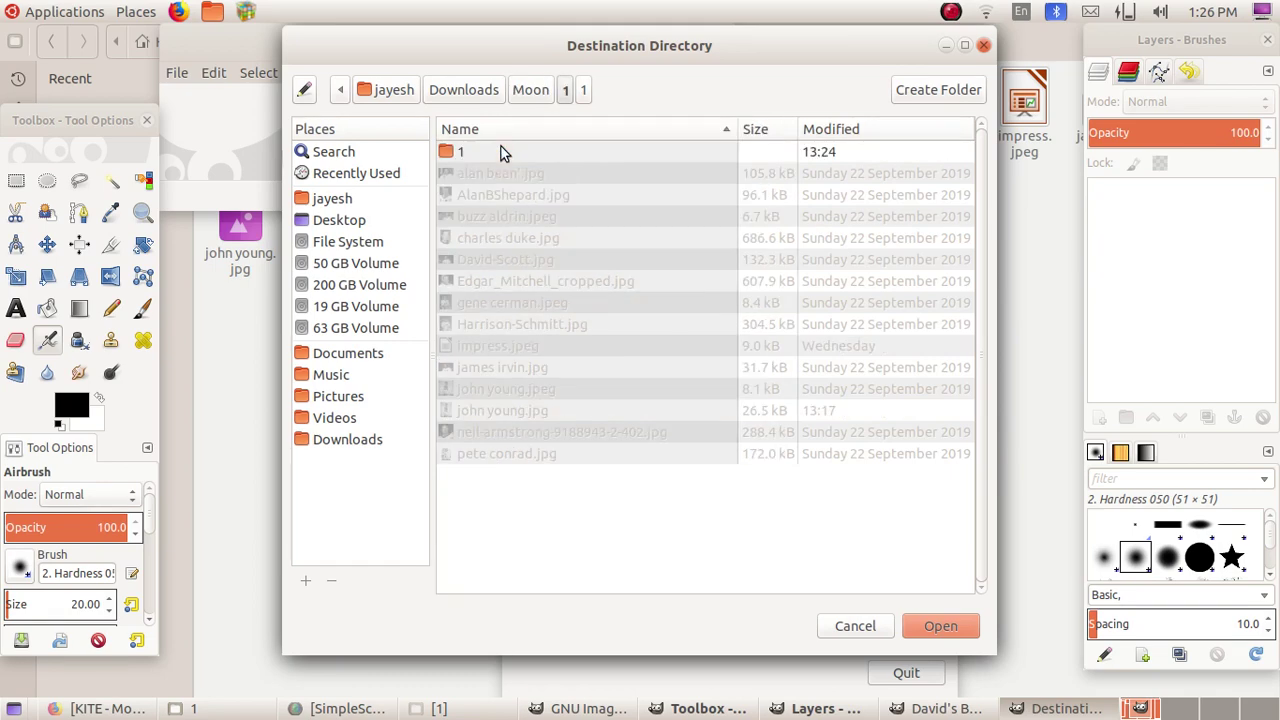
{"action": "left_click", "coordinate": [538, 100]}
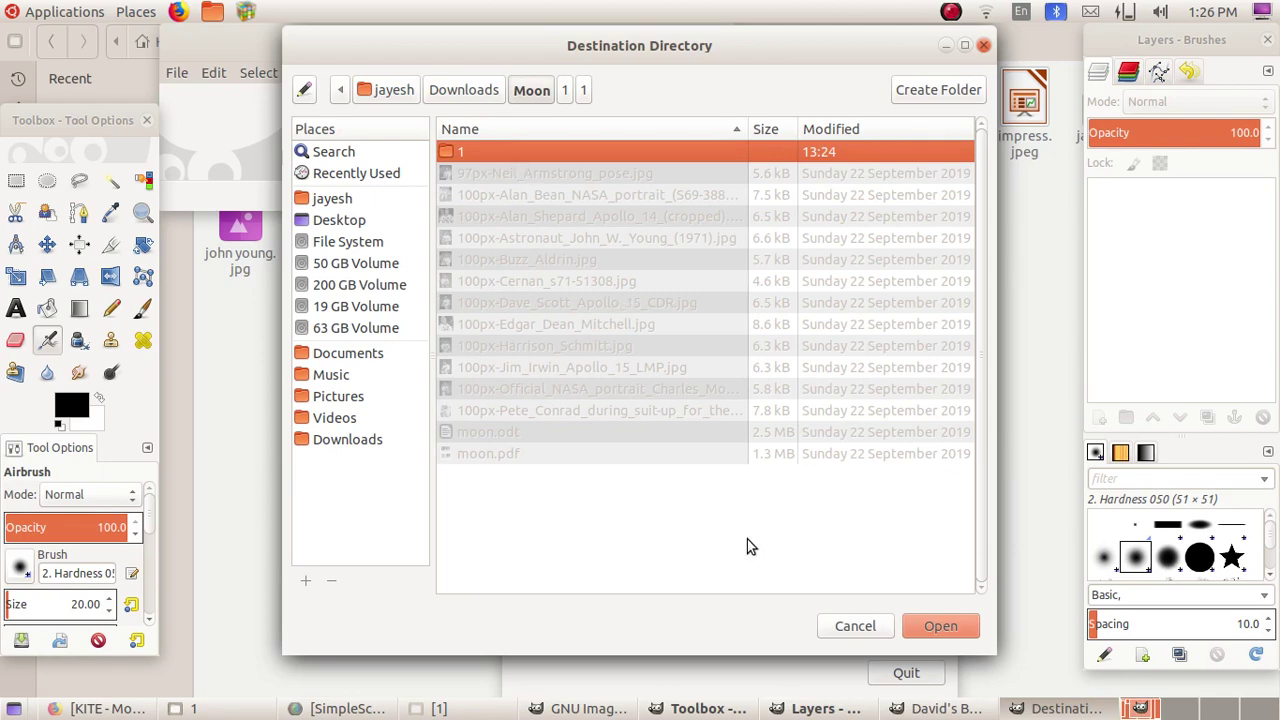
Confirm folder 1 as the destination and set the Output format to JPG.
{"action": "left_click", "coordinate": [941, 634]}
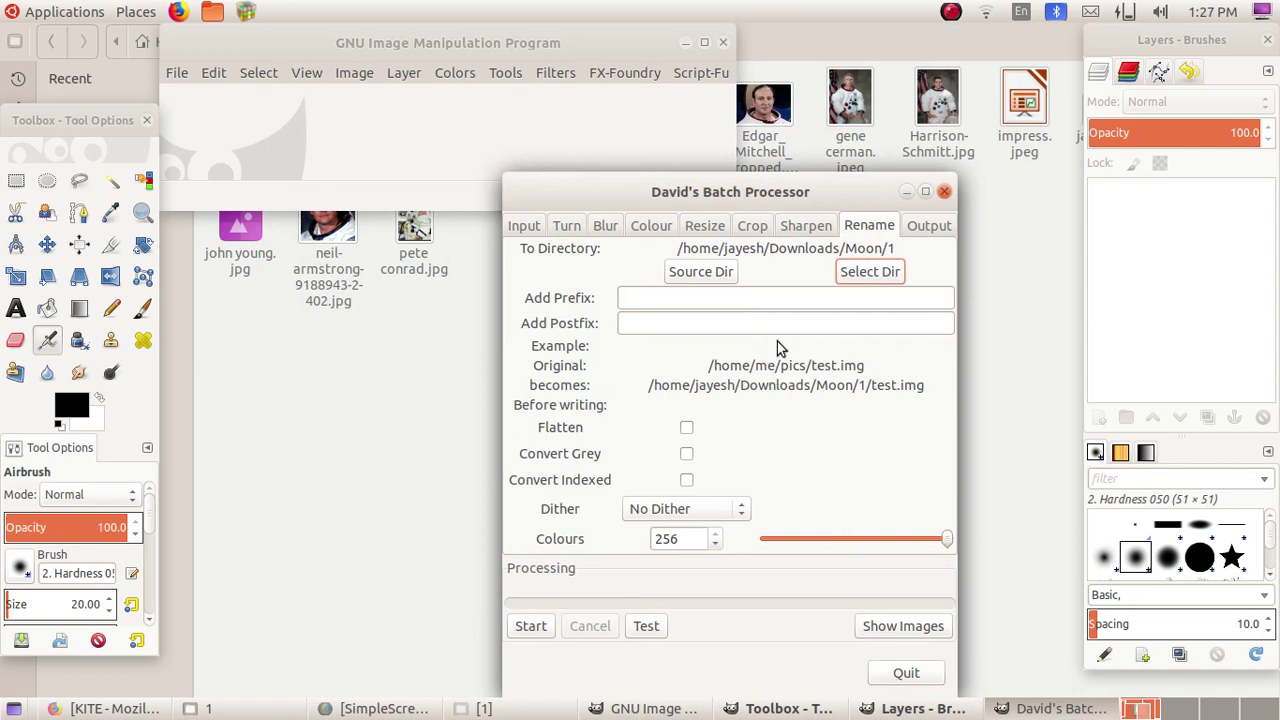
{"action": "left_click", "coordinate": [917, 225]}
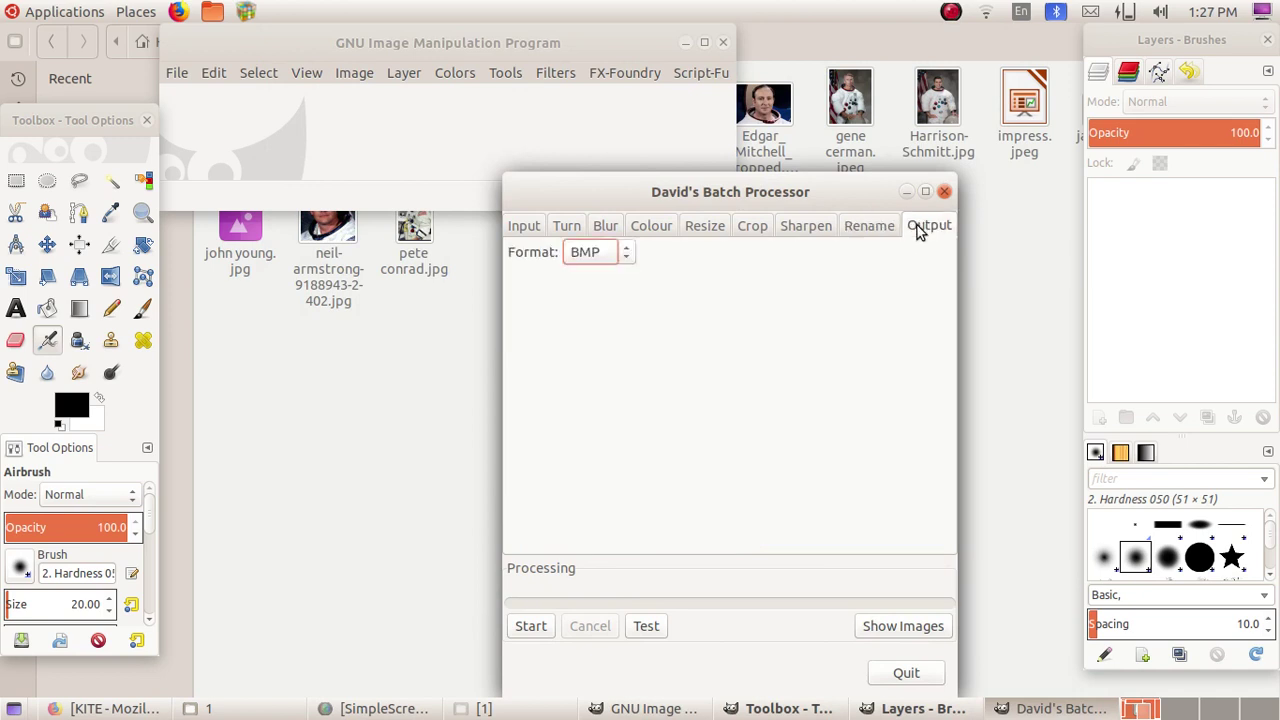
{"action": "left_click", "coordinate": [628, 256]}
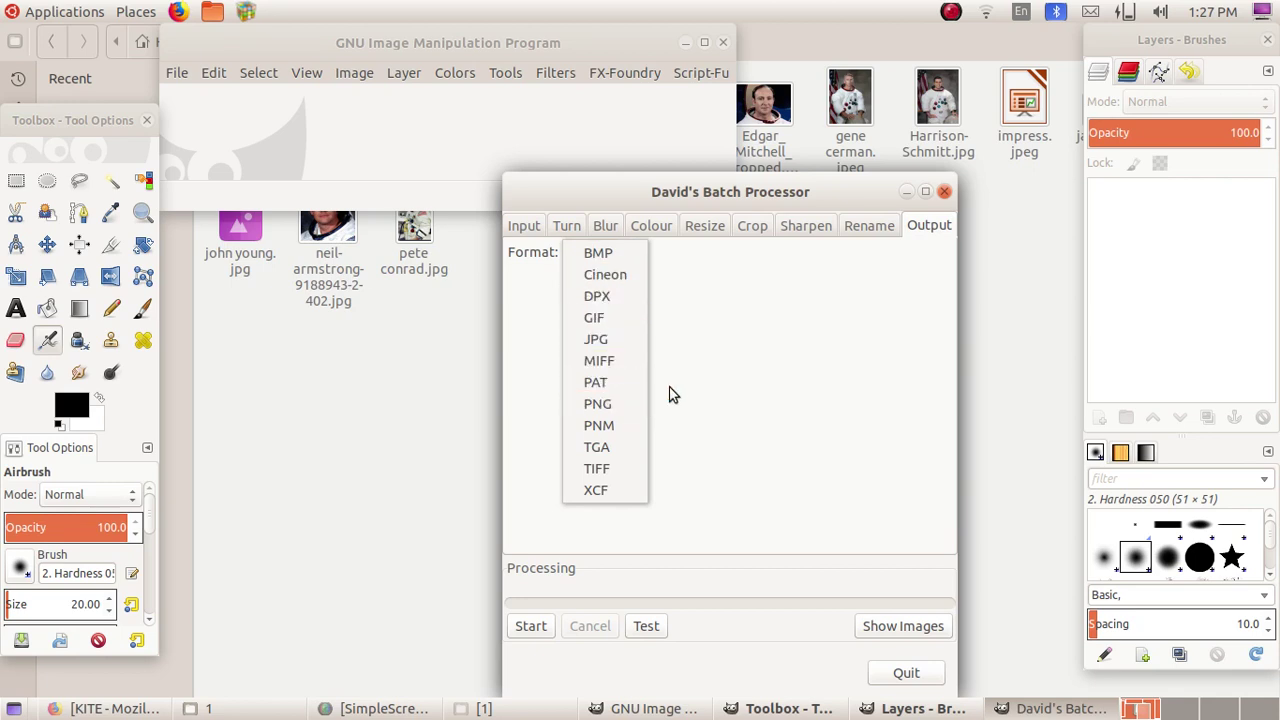
{"action": "left_click", "coordinate": [622, 341]}
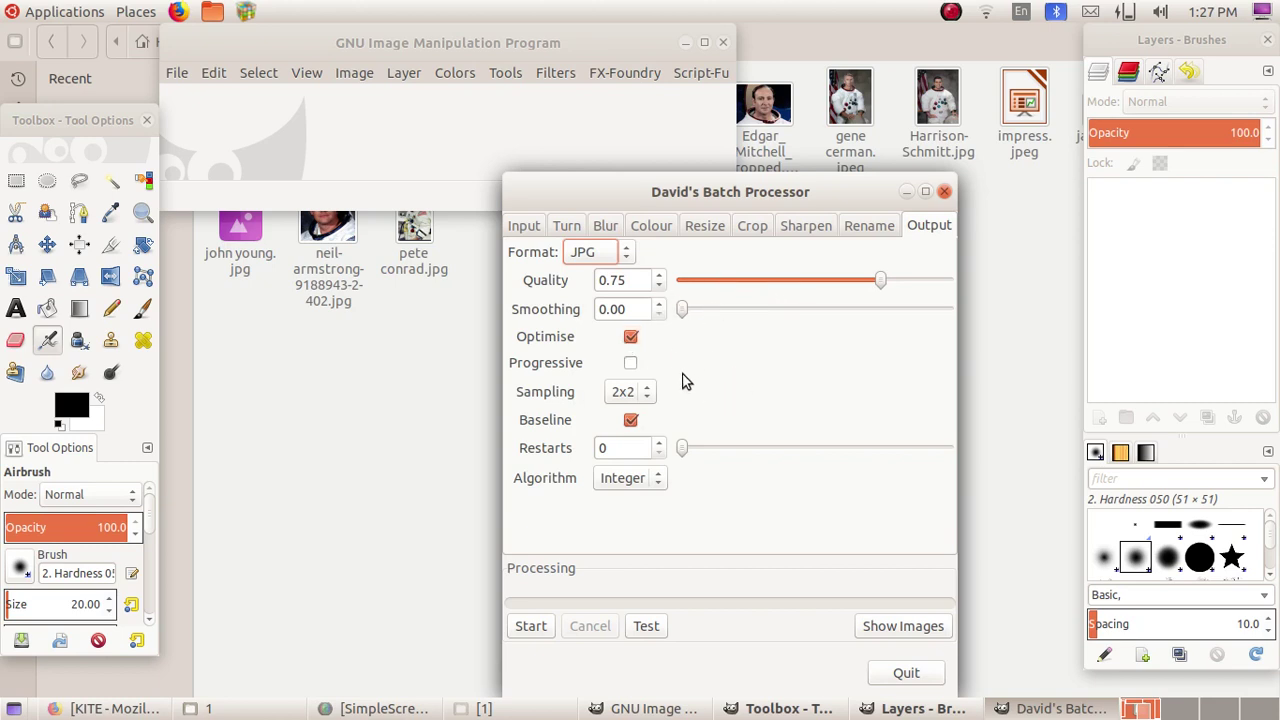
Run the batch, checking the Rename tab's To Directory, until it reports '-- done --', then quit.
{"action": "left_click", "coordinate": [530, 626]}
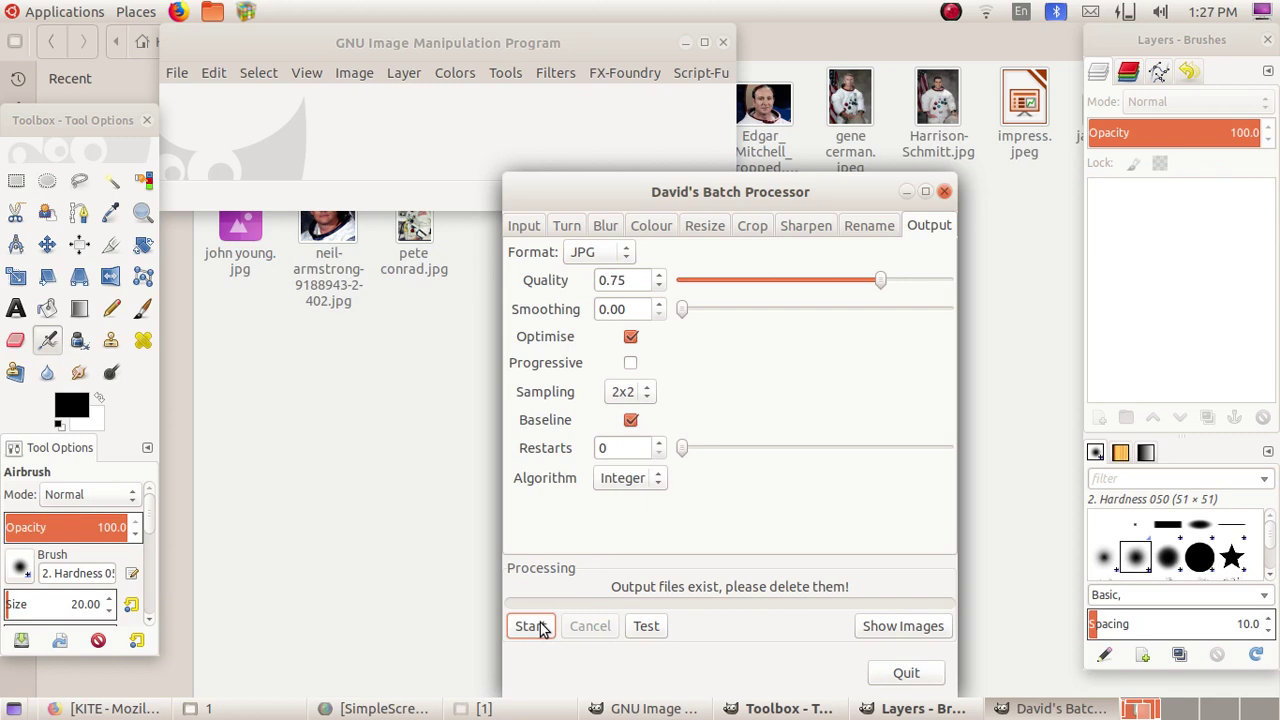
{"action": "left_click", "coordinate": [869, 225]}
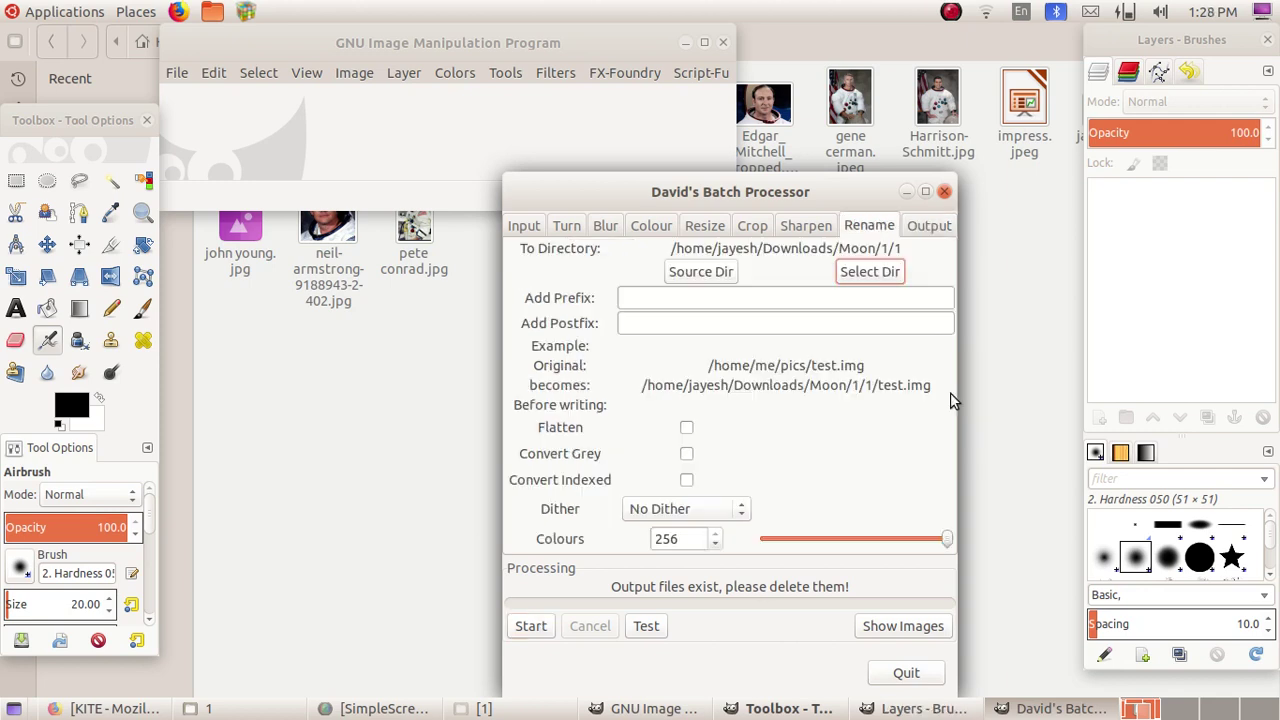
{"action": "left_click", "coordinate": [530, 626]}
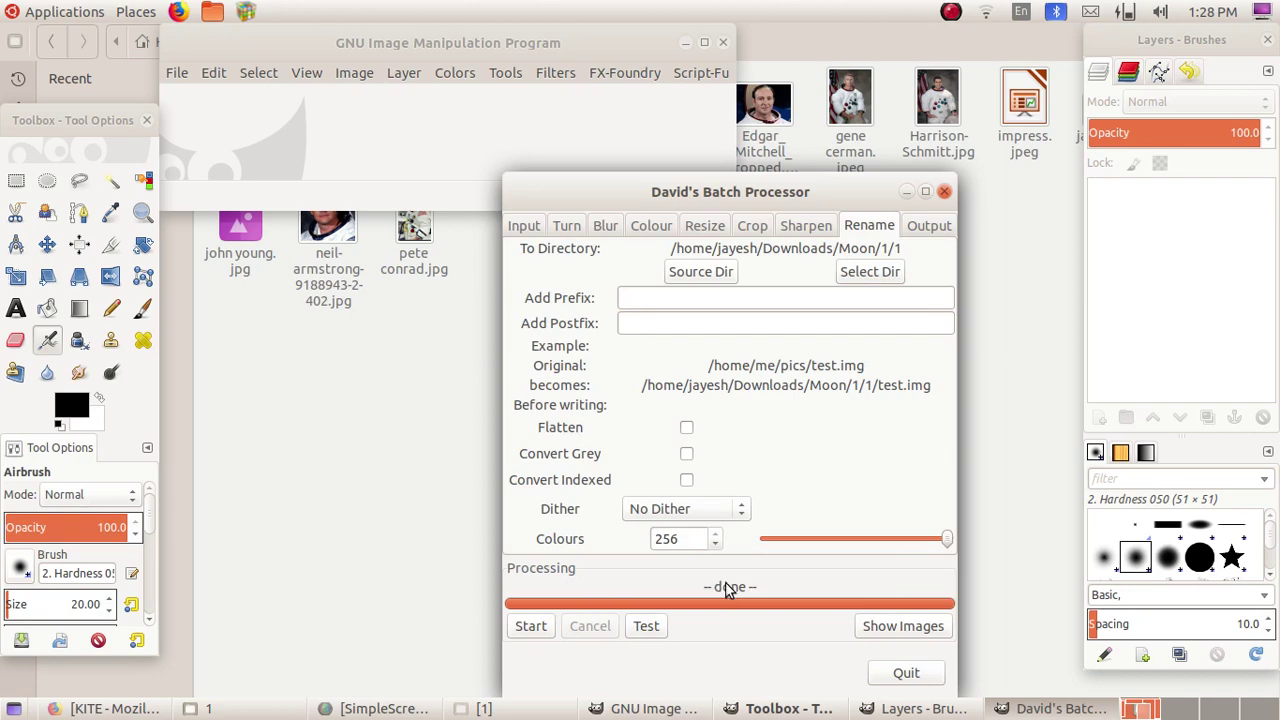
{"action": "left_click", "coordinate": [896, 670]}
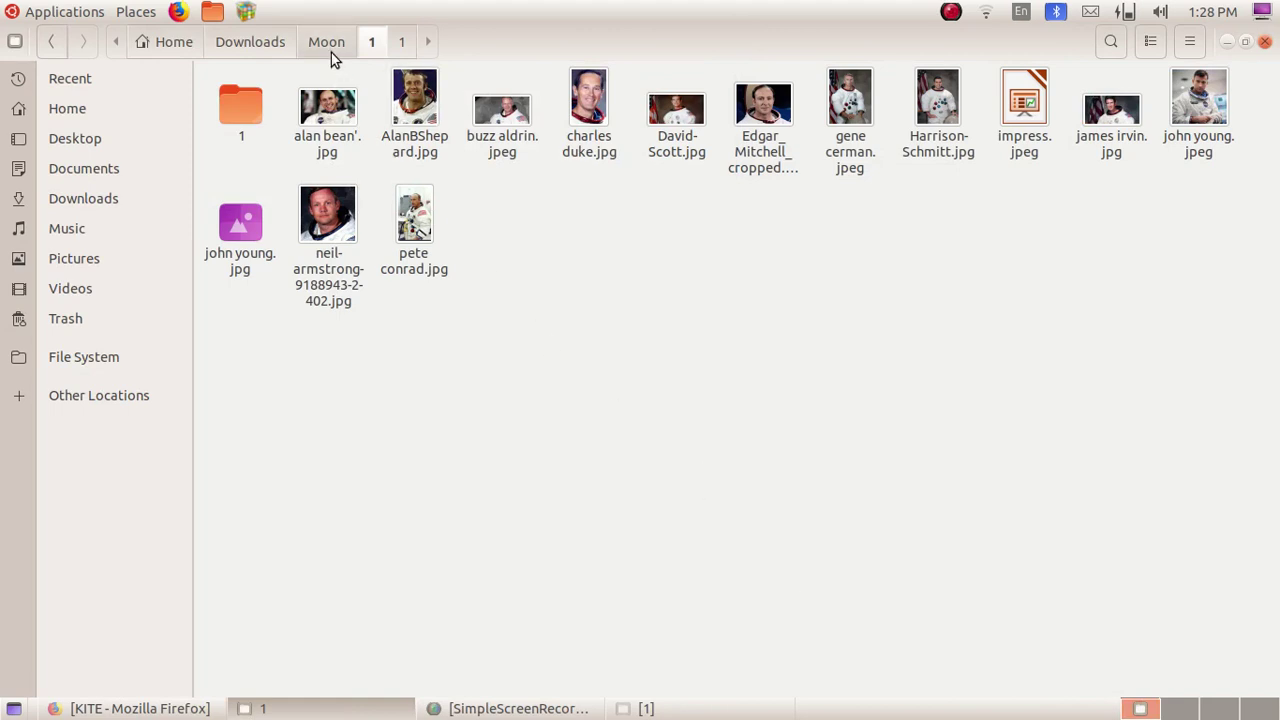
Open the inner folder 1 and confirm alan bean'.jpg measures 150 × 200 pixels in Properties.
{"action": "left_click", "coordinate": [400, 44]}
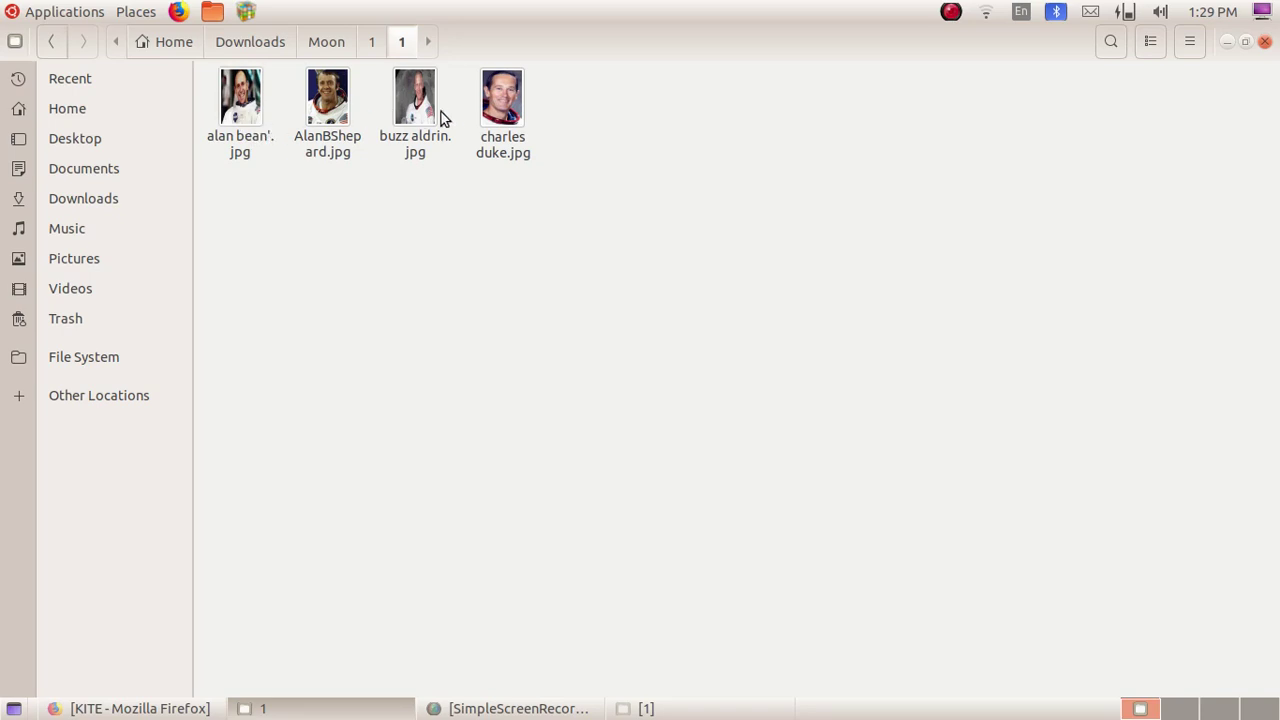
{"action": "left_click", "coordinate": [258, 100]}
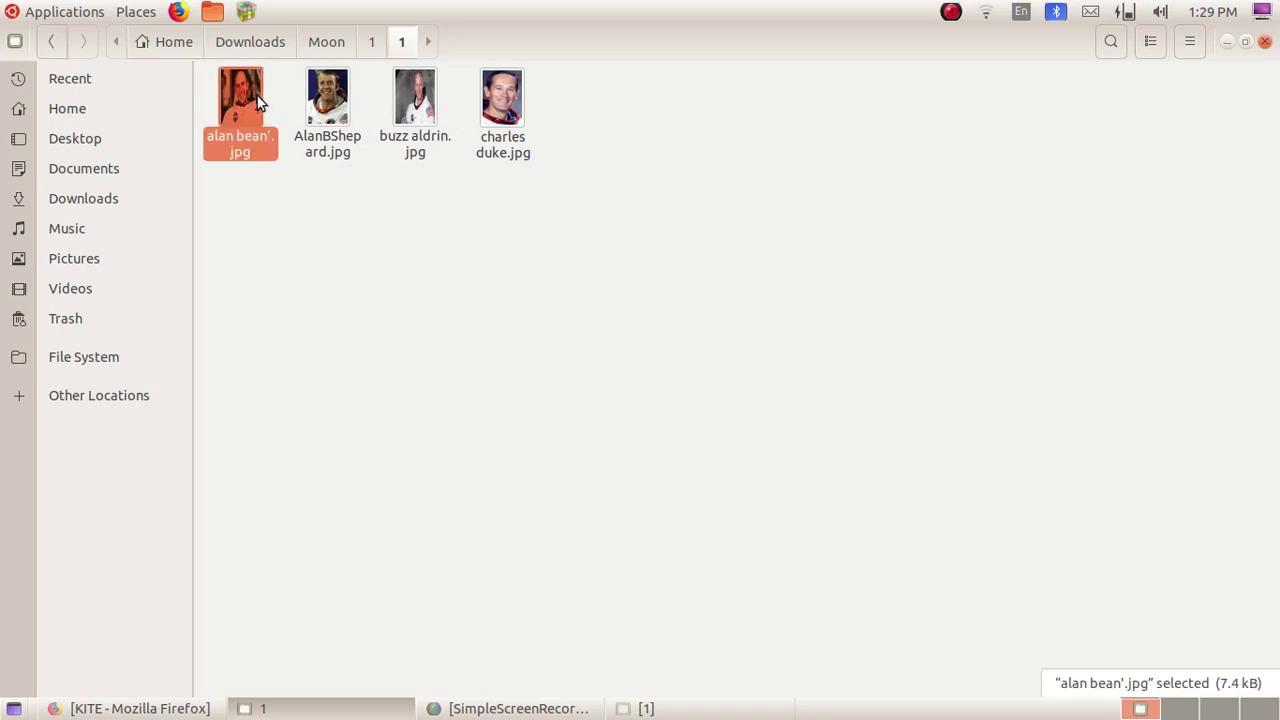
{"action": "right_click", "coordinate": [258, 98]}
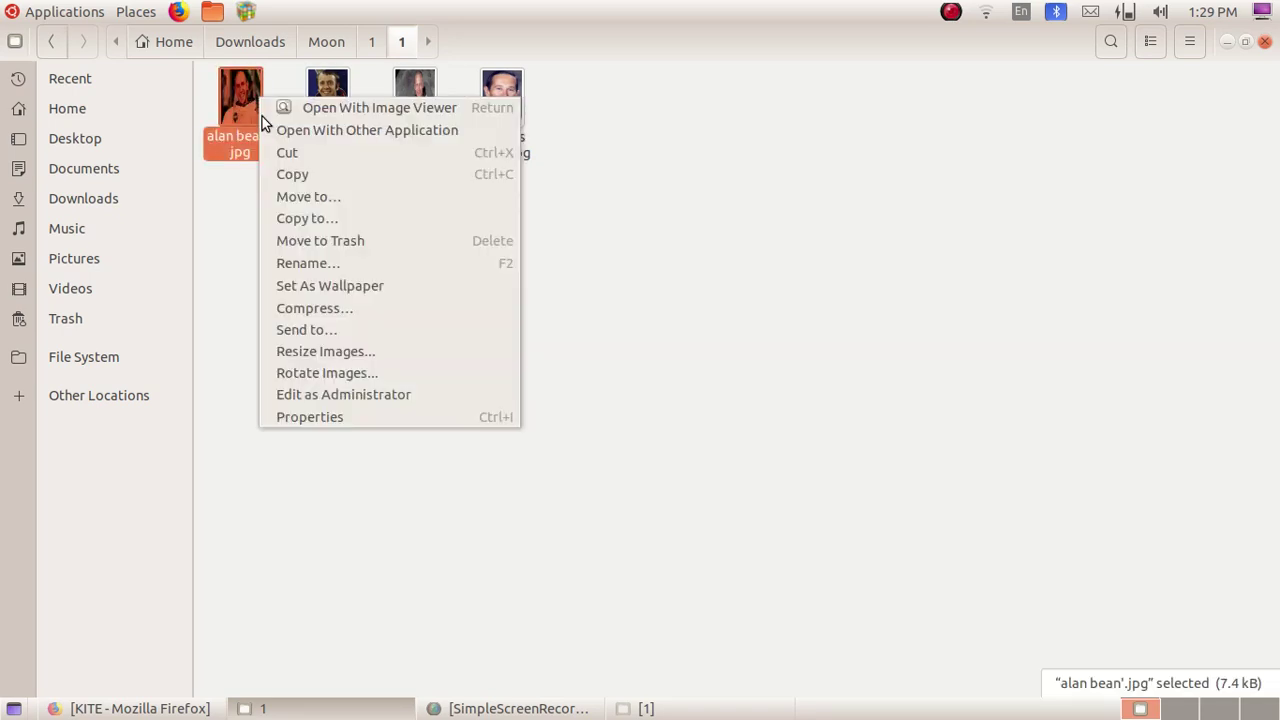
{"action": "left_click", "coordinate": [362, 411]}
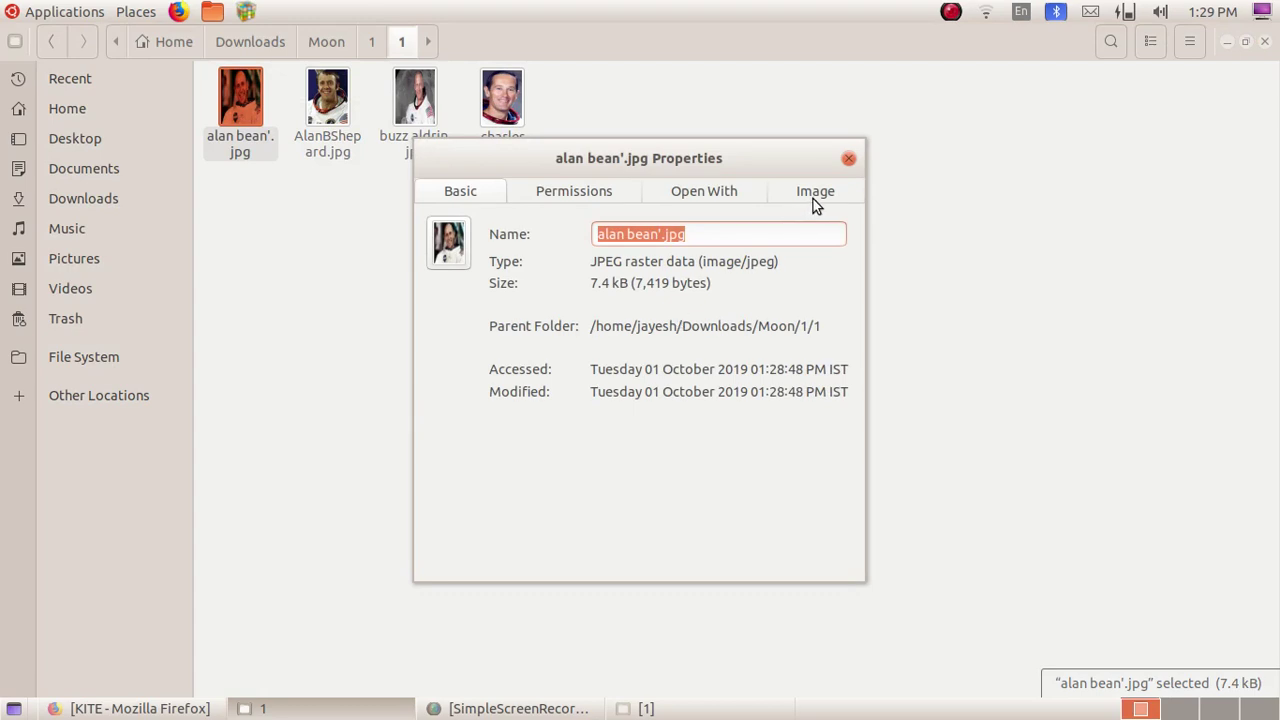
{"action": "left_click", "coordinate": [813, 199]}
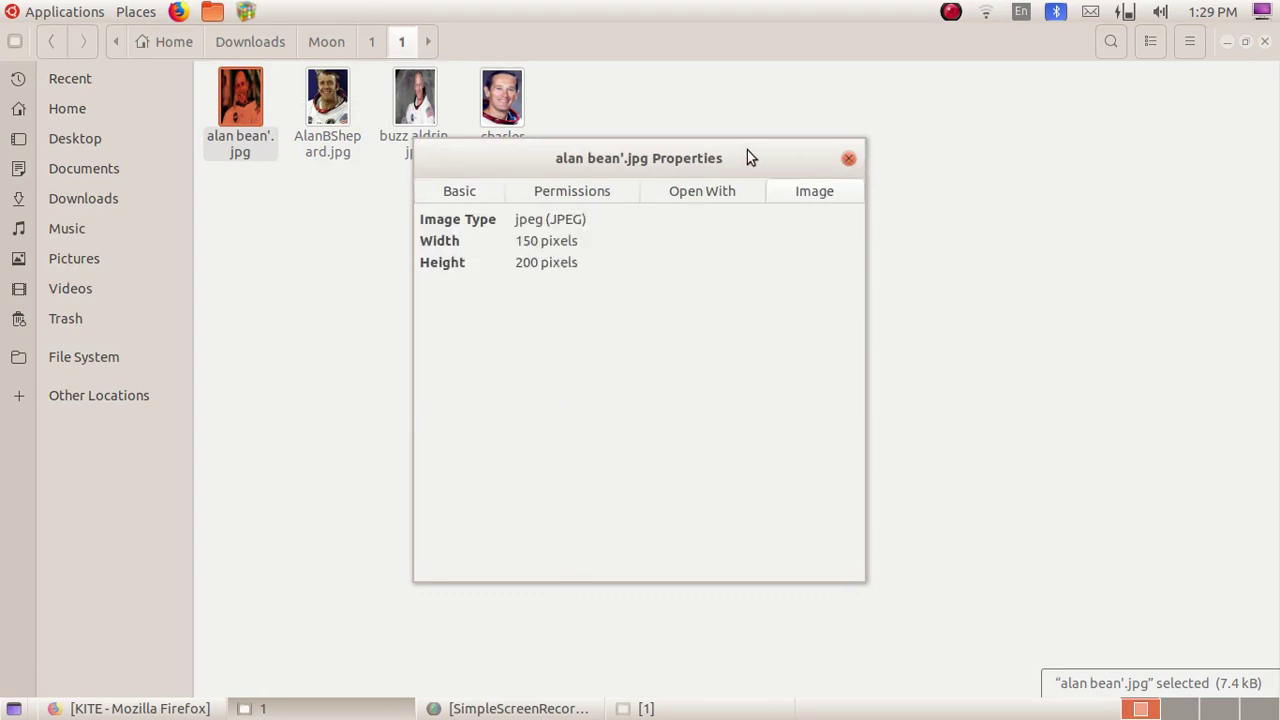
{"action": "left_click", "coordinate": [849, 160]}
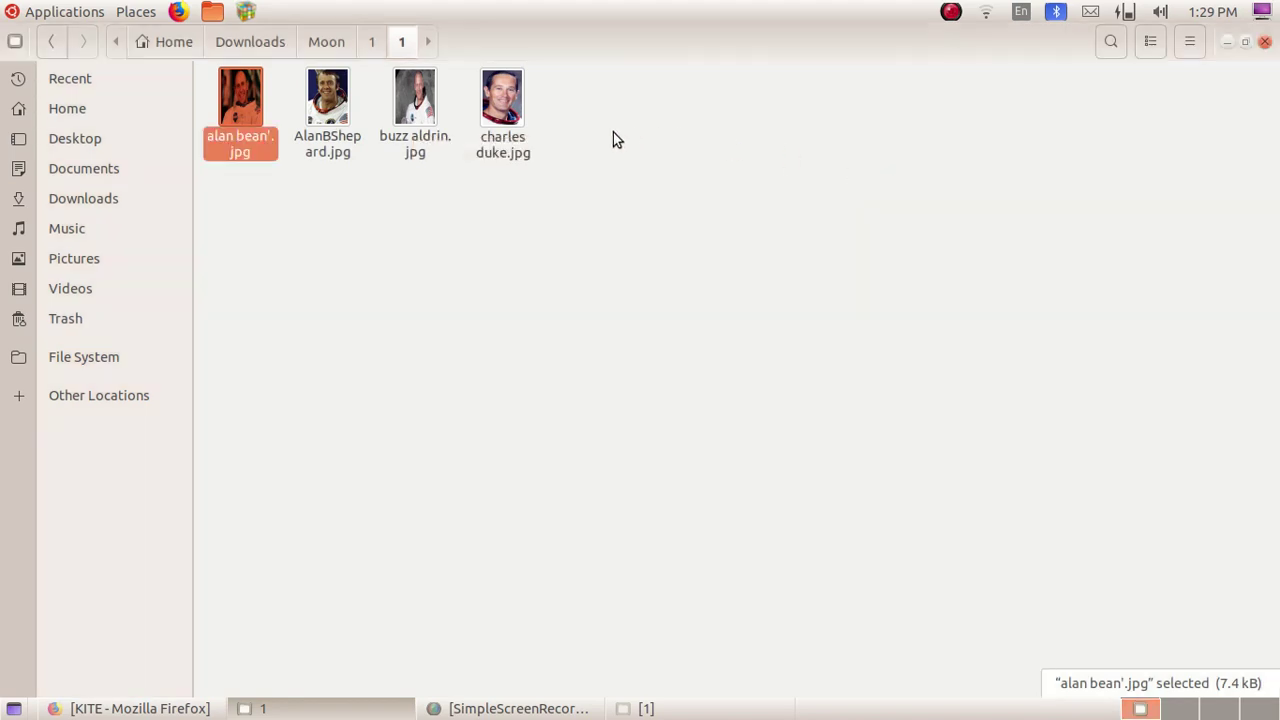
Confirm charles duke.jpg also measures 150 × 200 pixels in its Properties.
{"action": "left_click", "coordinate": [518, 152]}
{"action": "right_click", "coordinate": [518, 152]}
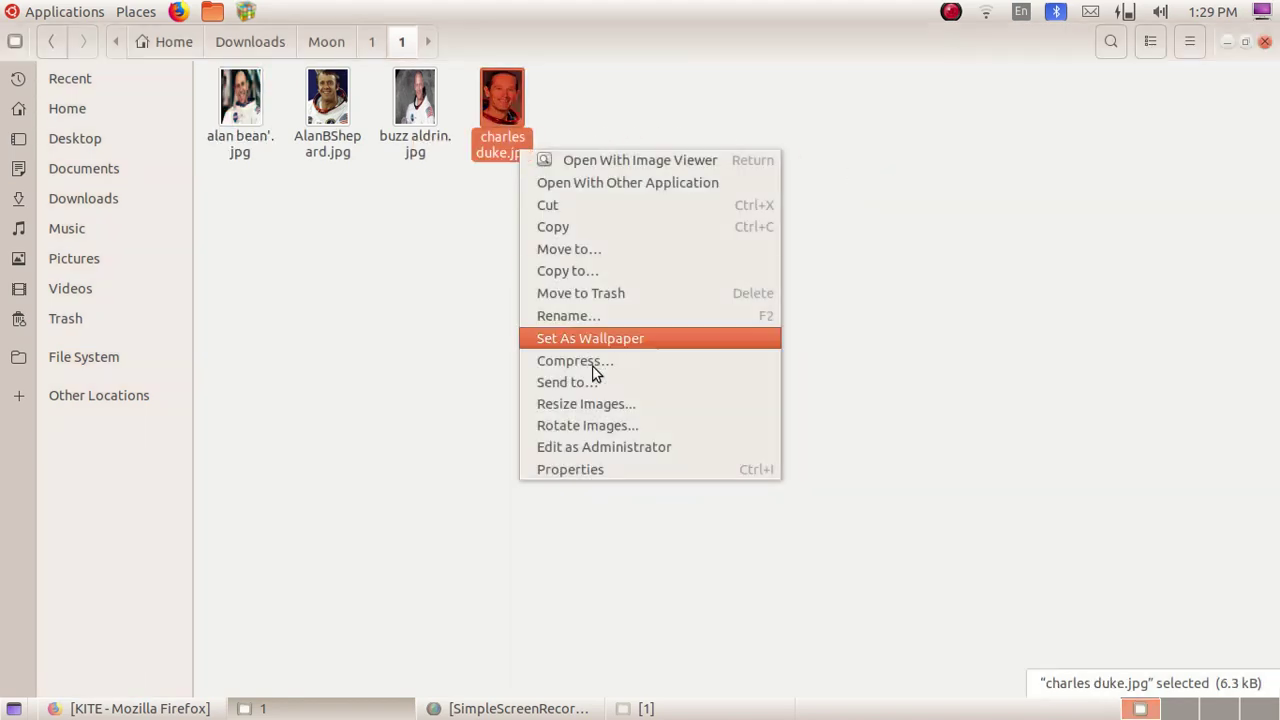
{"action": "left_click", "coordinate": [607, 461]}
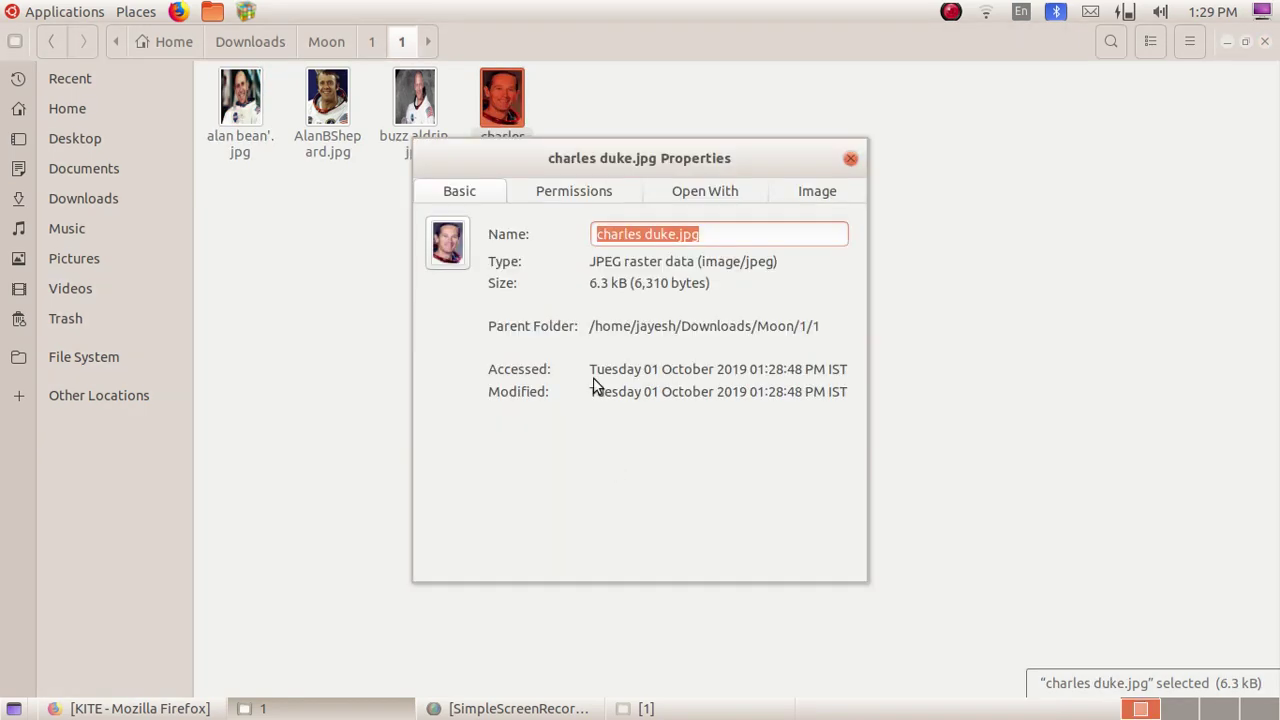
{"action": "left_click", "coordinate": [787, 194]}
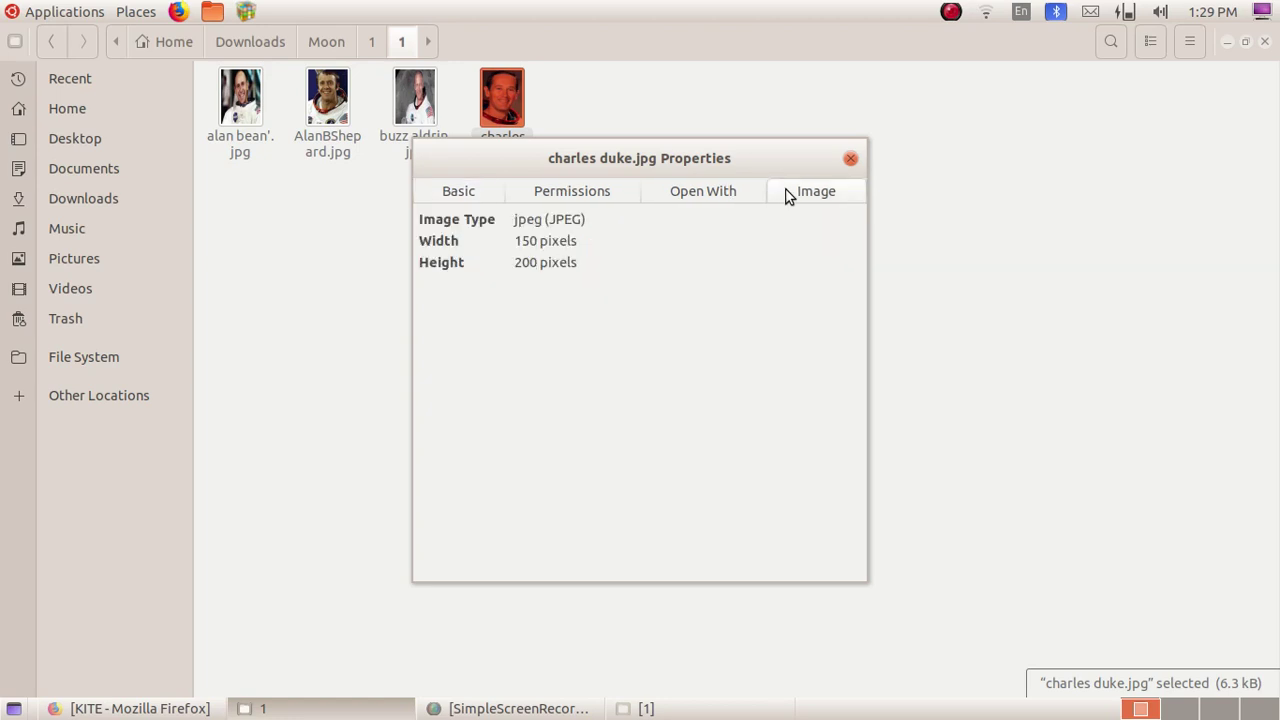
{"action": "left_click", "coordinate": [849, 160]}
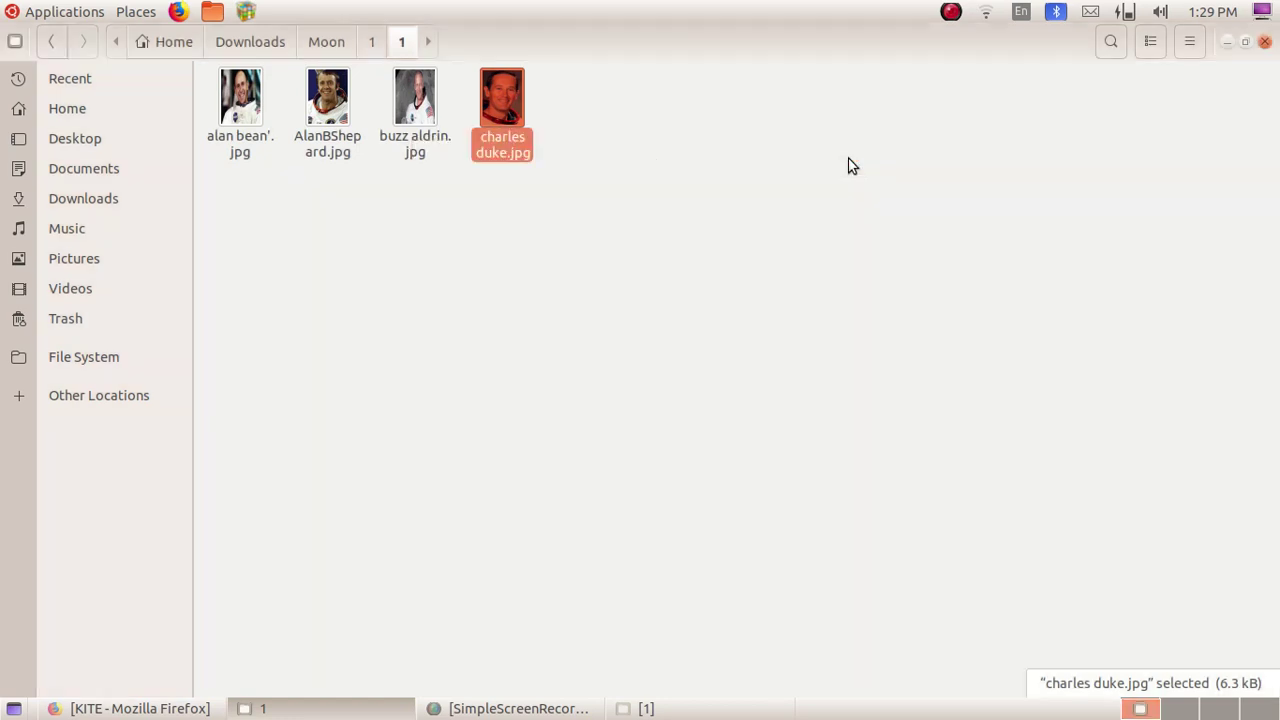
{"action": "double_click", "coordinate": [230, 100]}
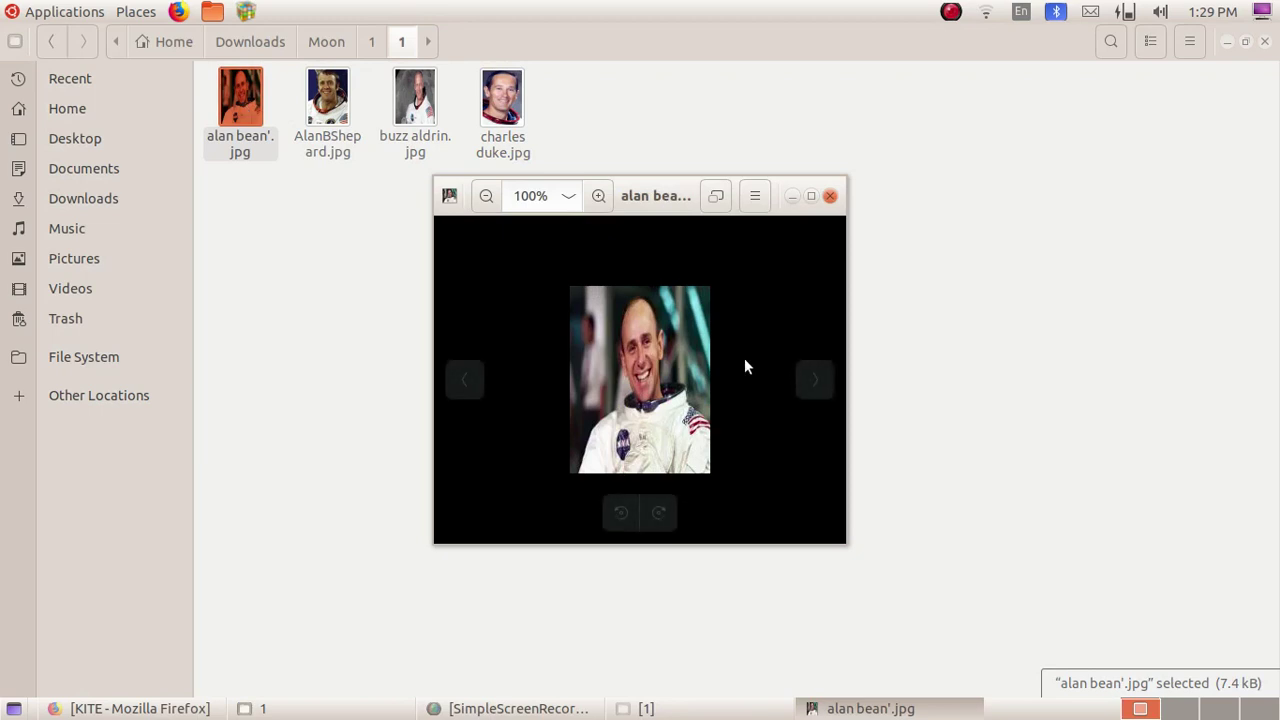
{"action": "key", "text": "Right"}
{"action": "key", "text": "Right"}
{"action": "key", "text": "Right"}
{"action": "key", "text": "Right"}
{"action": "key", "text": "Right"}
{"action": "key", "text": "Right"}
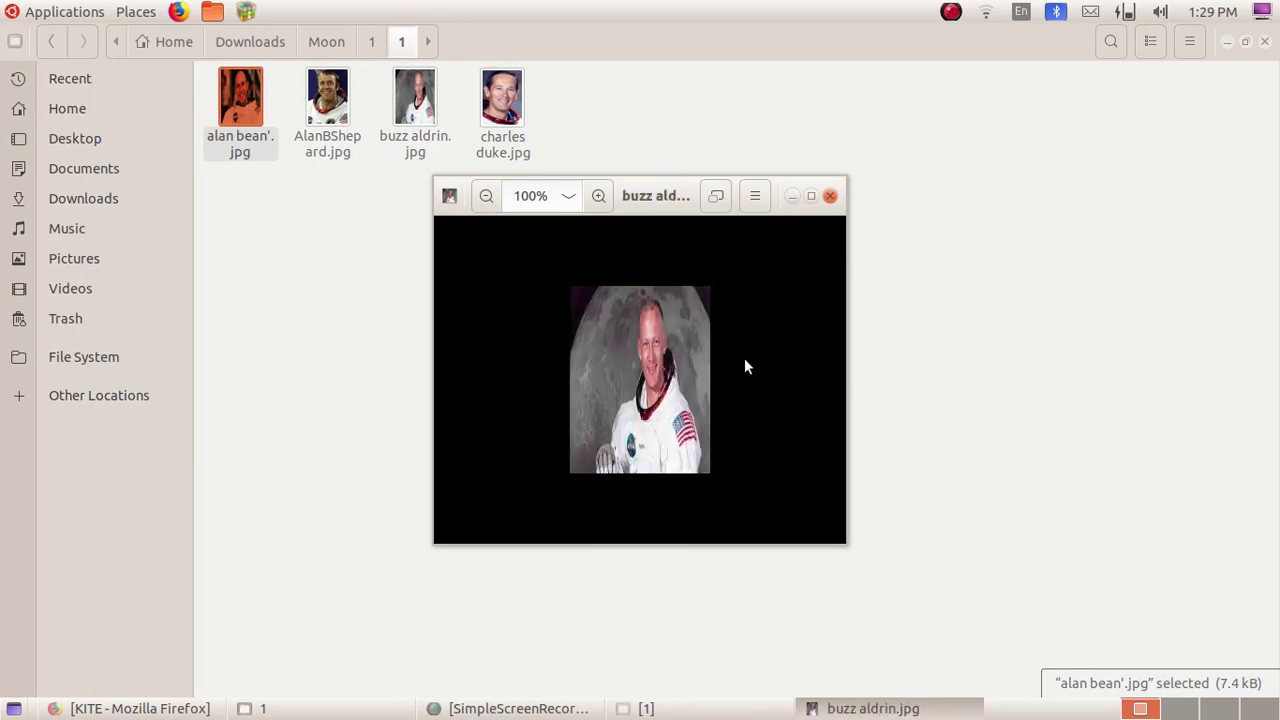
{"action": "key", "text": "Right"}
{"action": "key", "text": "Right"}
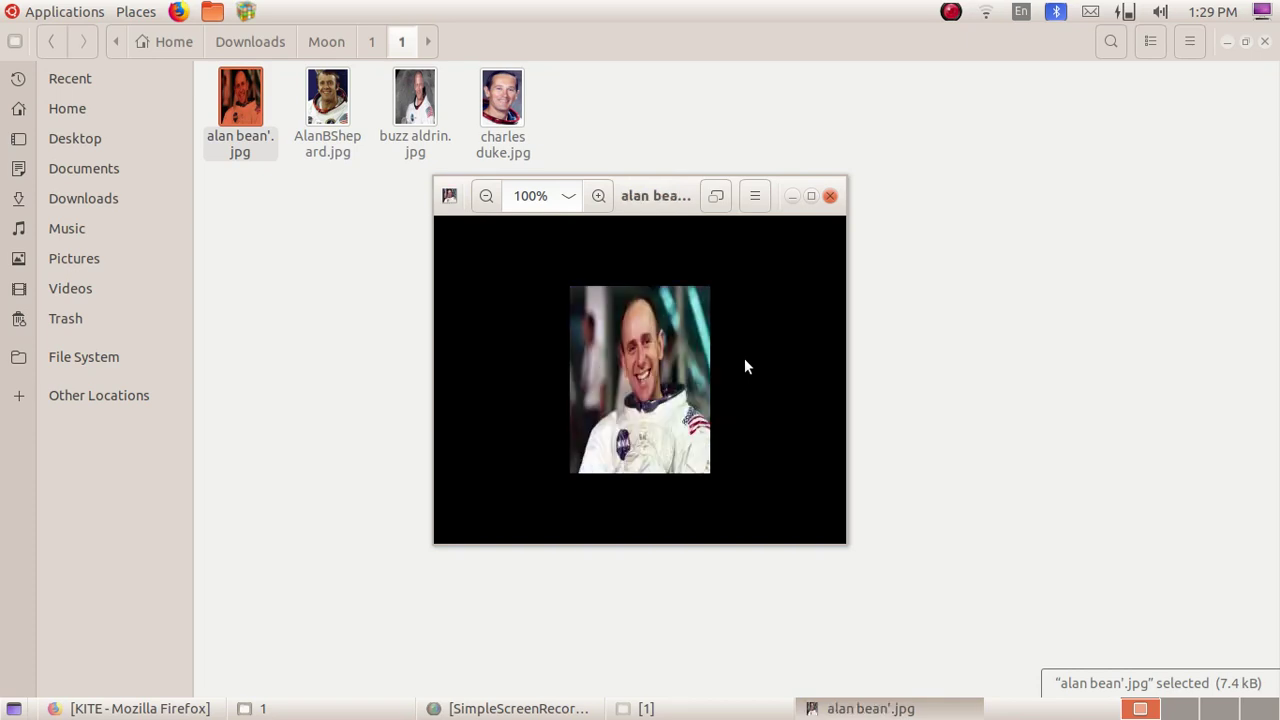
{"action": "left_click", "coordinate": [829, 196]}
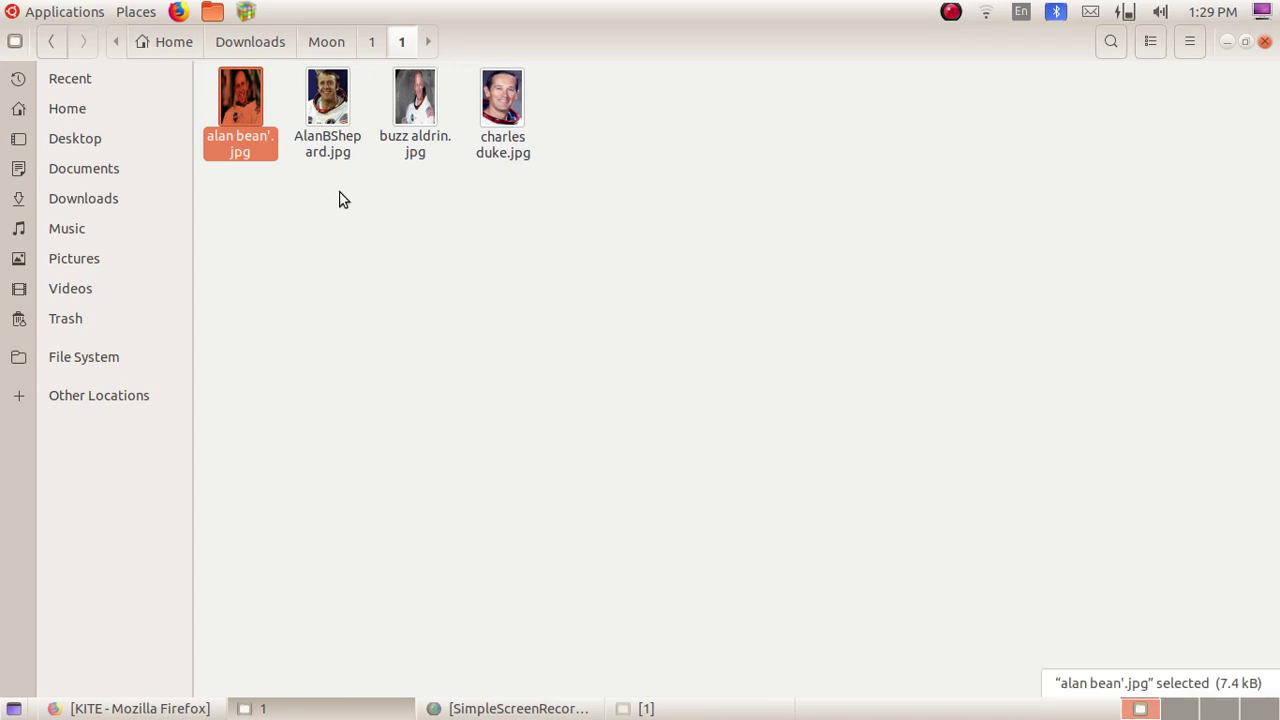
{"action": "left_click", "coordinate": [324, 145]}
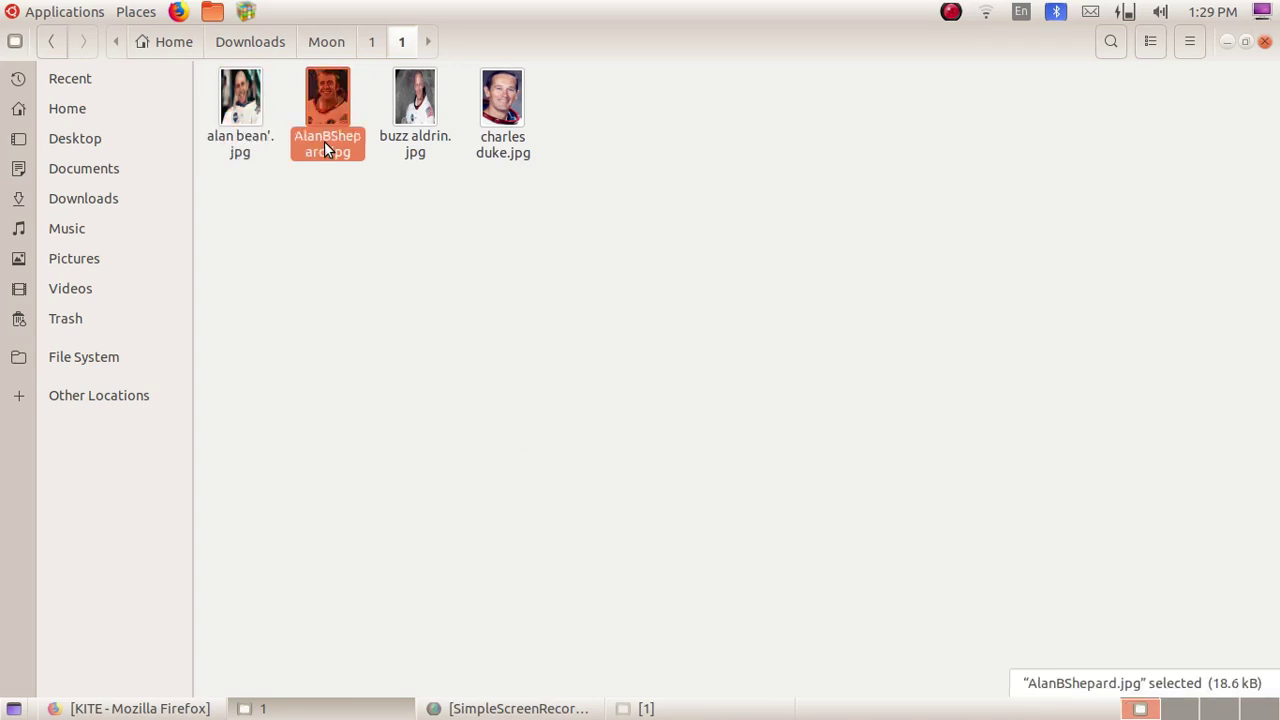
{"action": "left_click", "coordinate": [405, 128]}
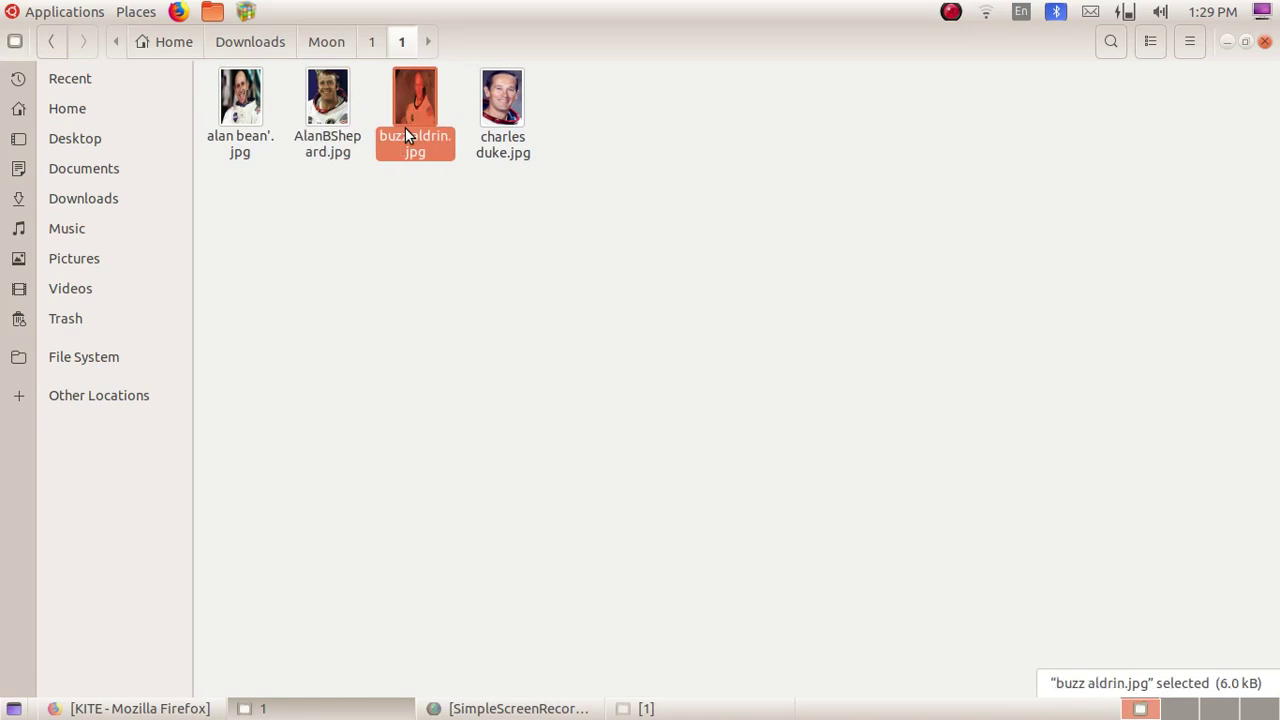
{"action": "left_click", "coordinate": [503, 129]}
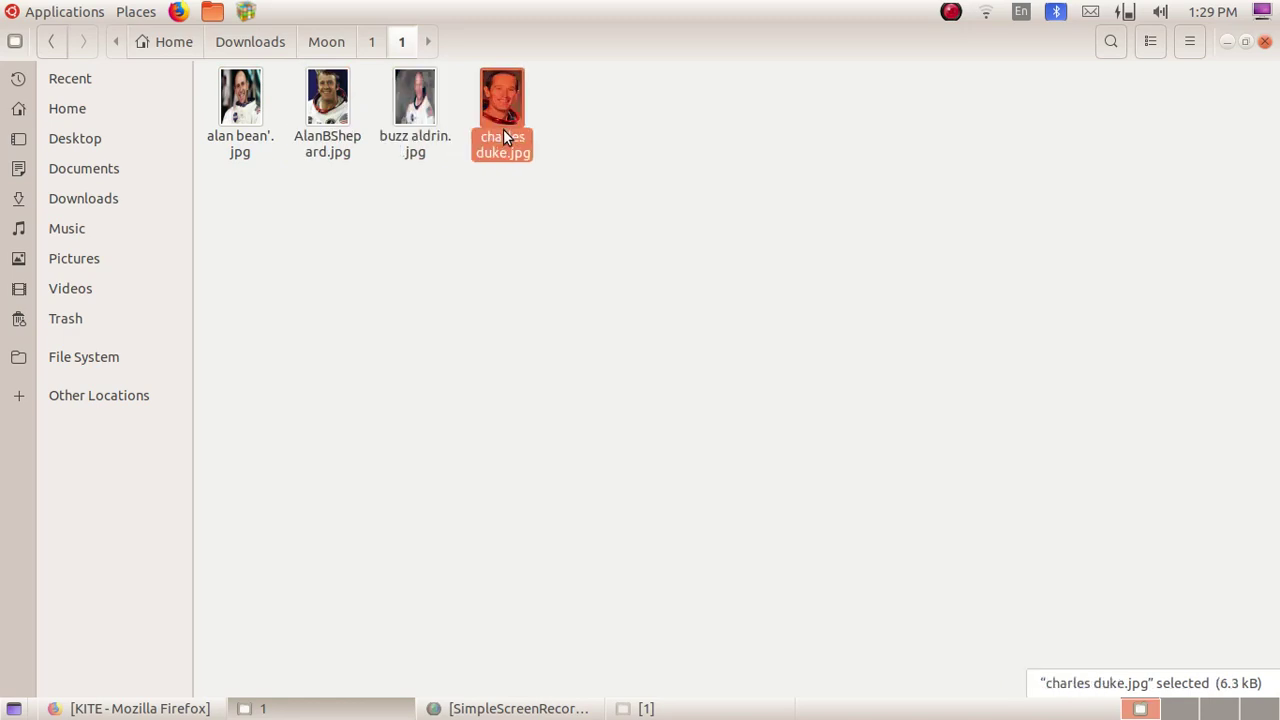